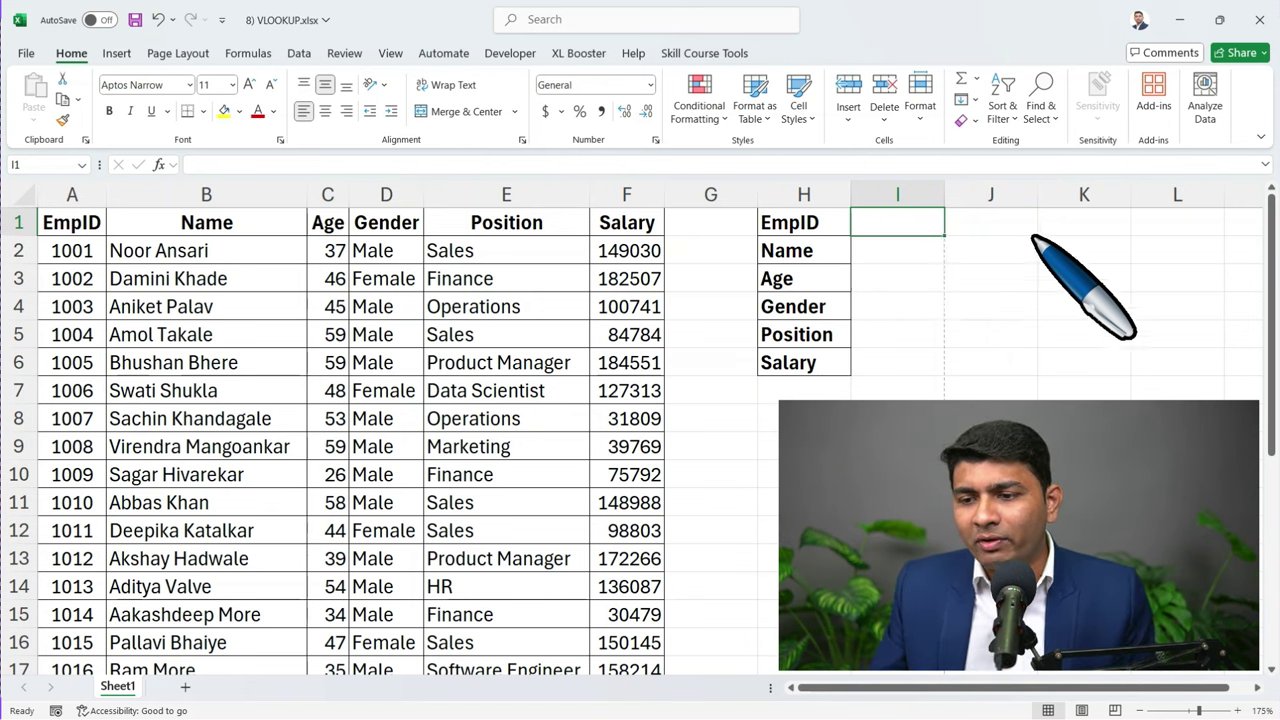
# Step: Enter the employee ID from A15 in I1 and look up the employee's name in I2 with =VLOOKUP(I1,A:F,ROW(),0)
pyautogui.write('1014')
pyautogui.press('Return')
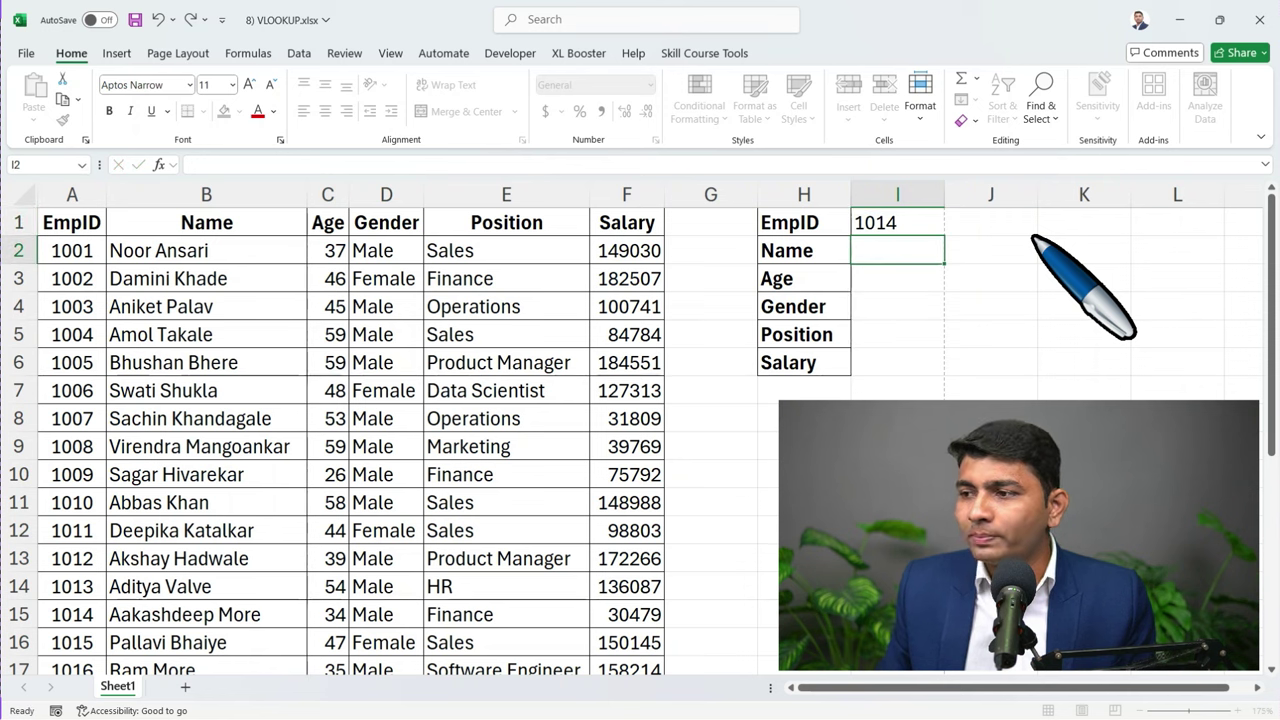
pyautogui.write('=VL')
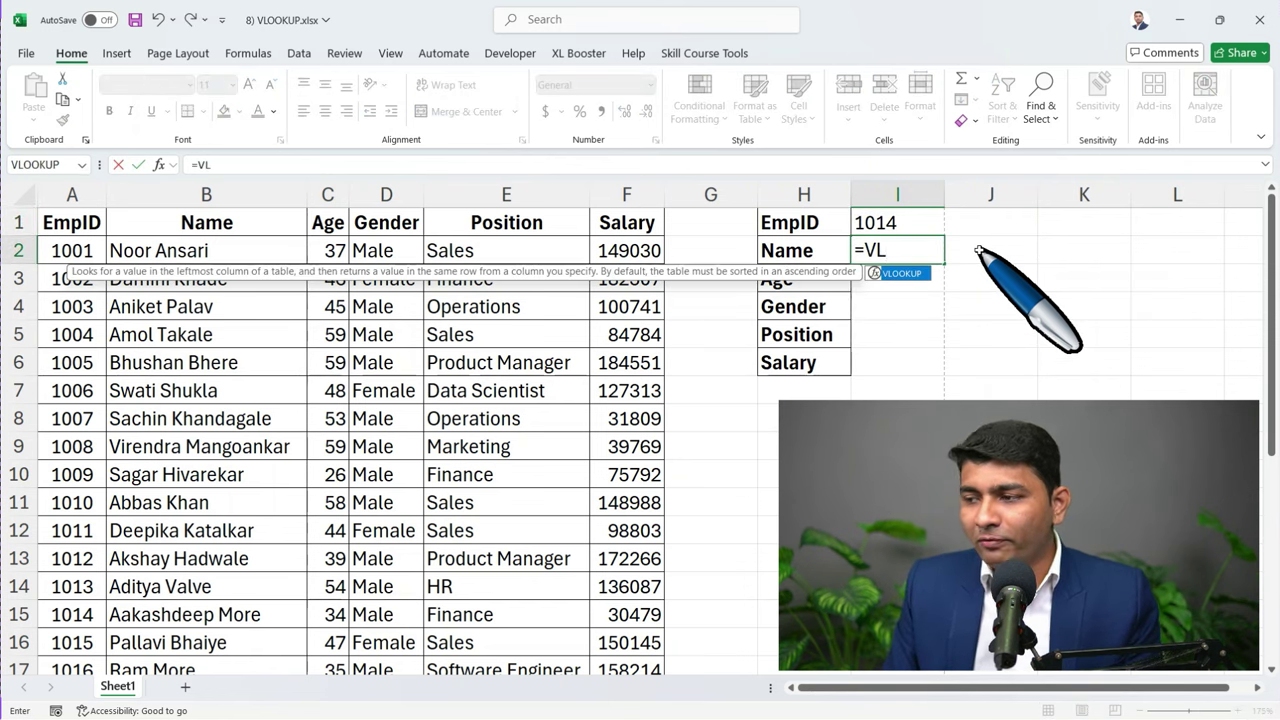
pyautogui.press('Tab')
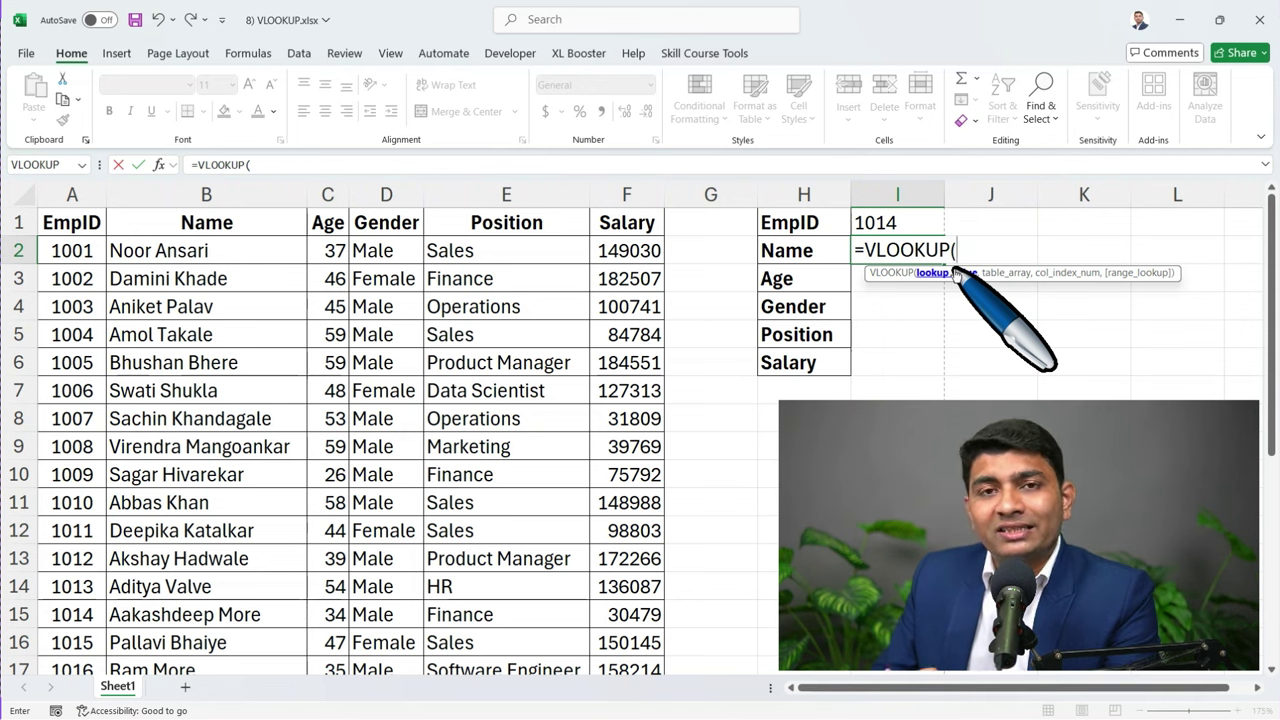
pyautogui.click(915, 224)
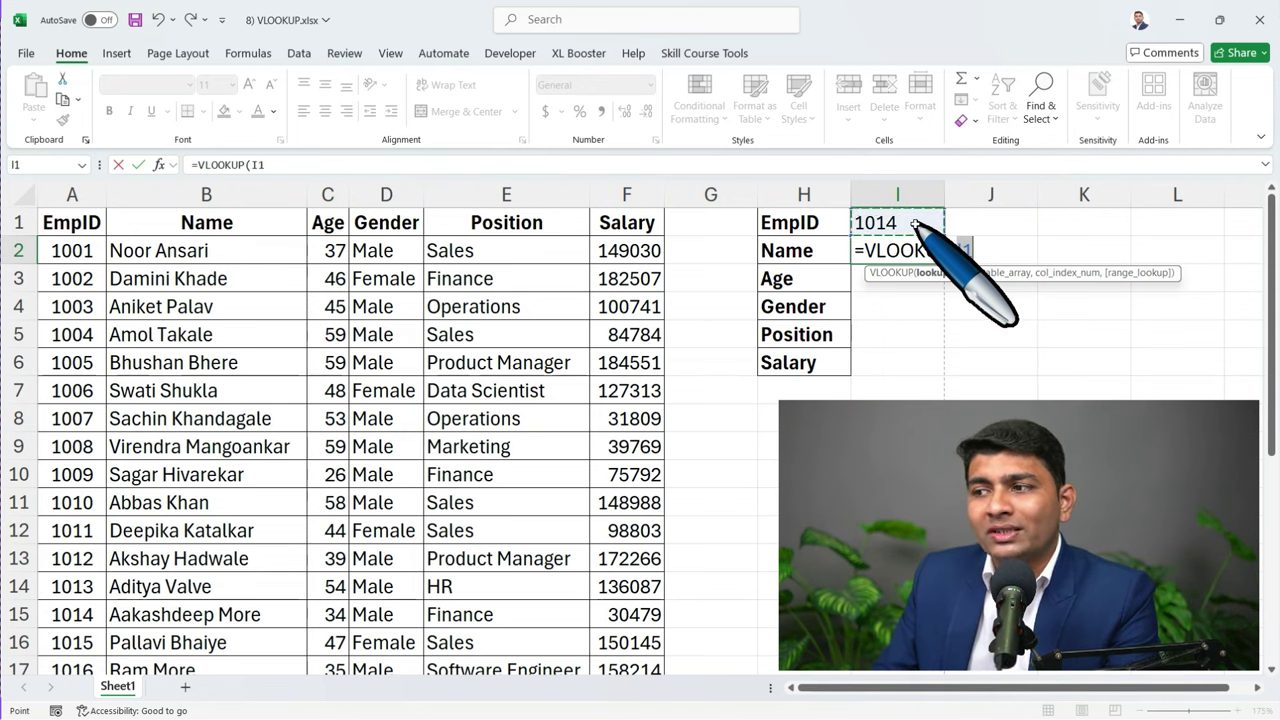
pyautogui.write(',')
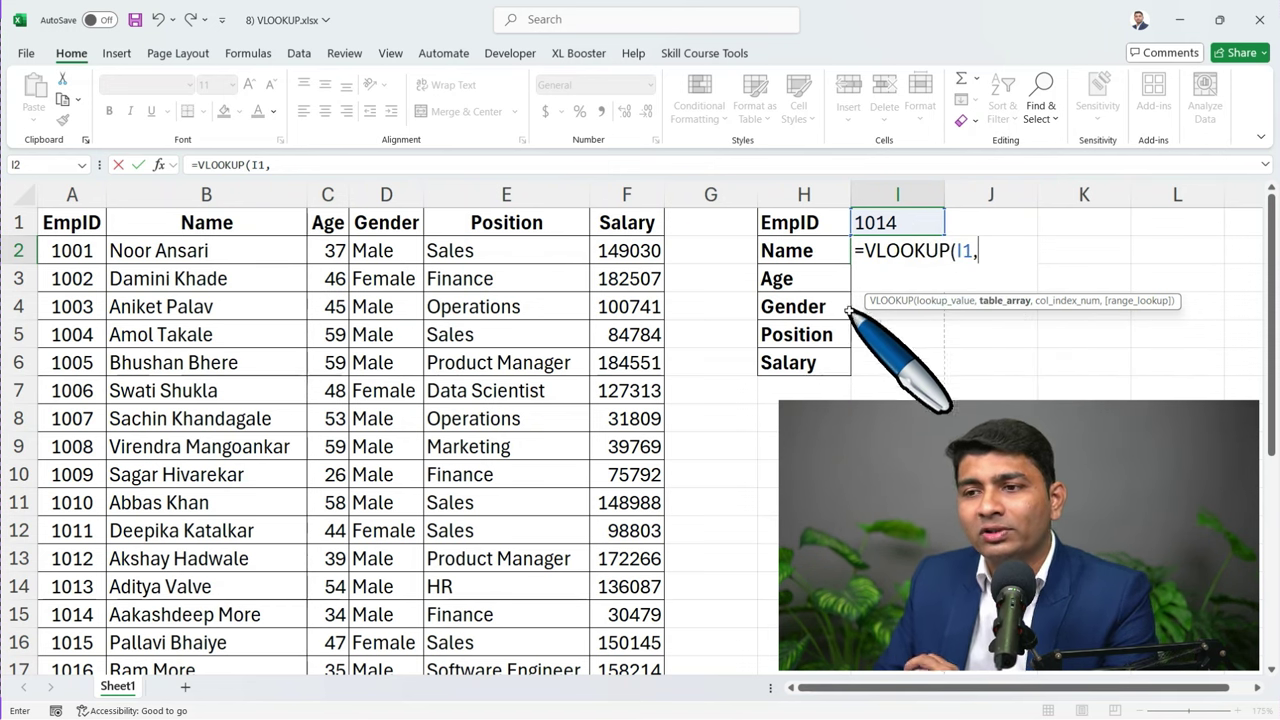
pyautogui.click(84, 196)
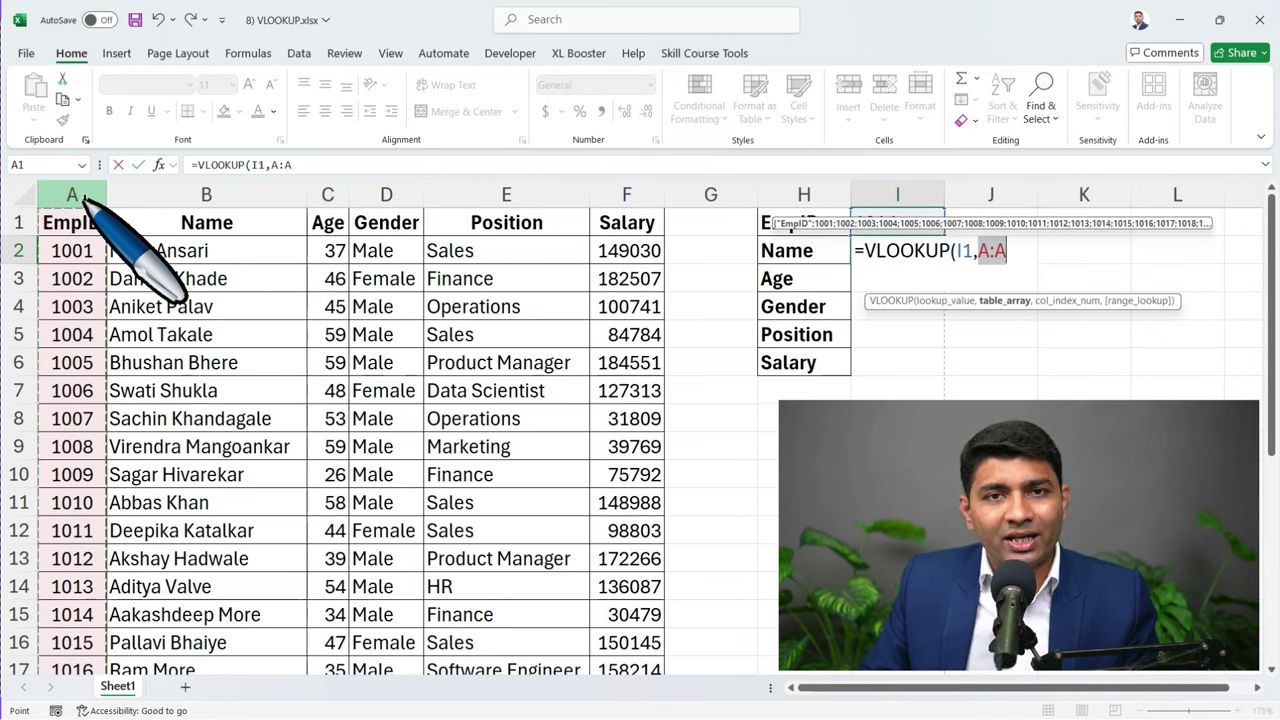
pyautogui.hotkey('ctrl', 'shift', 'Right')
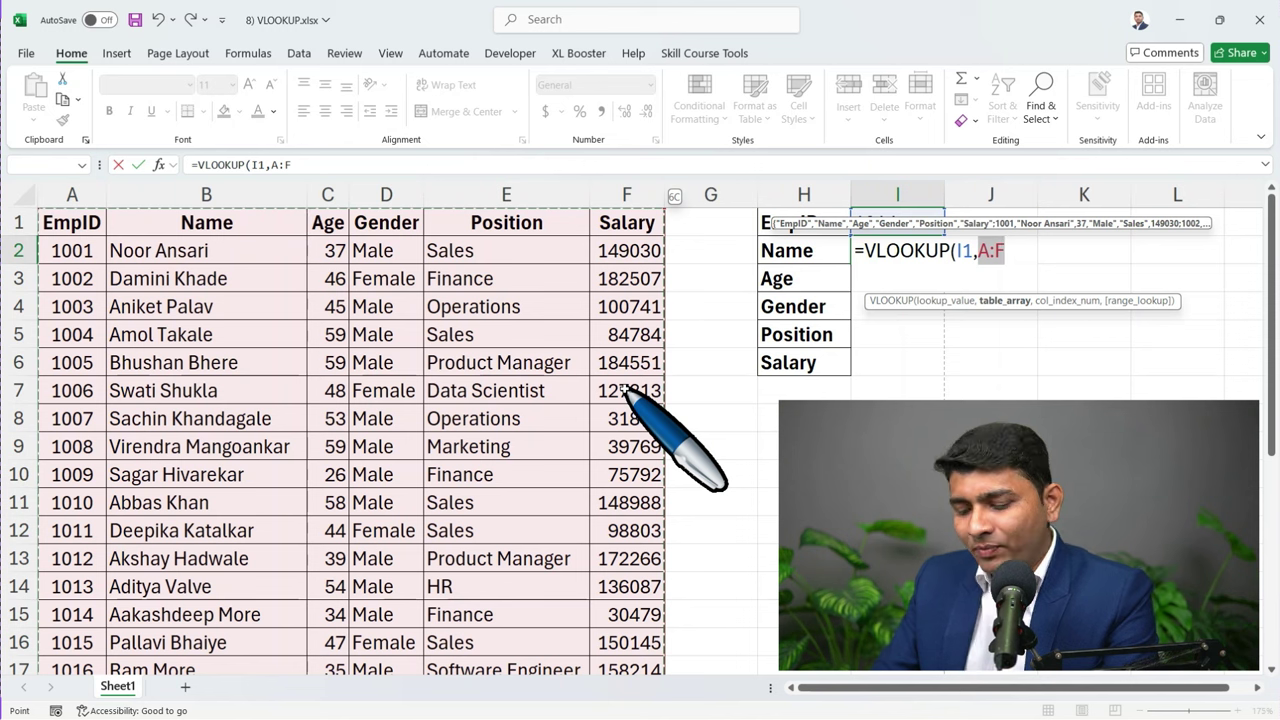
pyautogui.write(',')
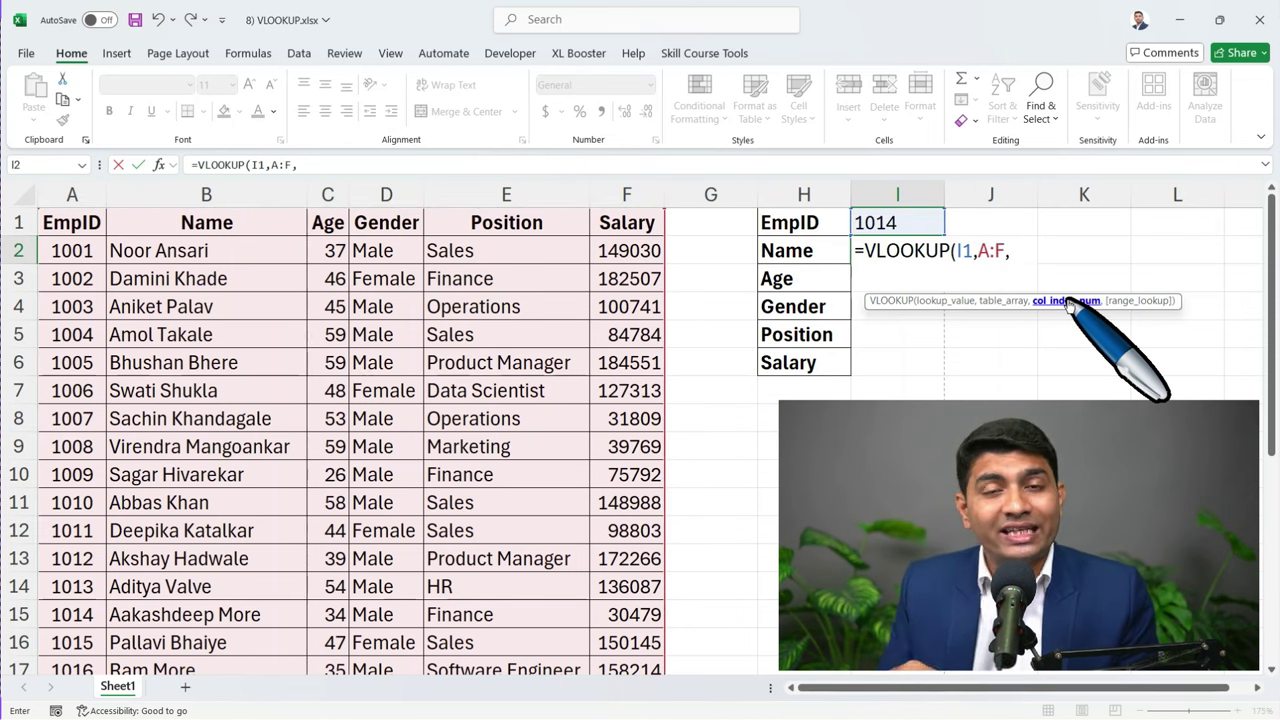
pyautogui.write('ROW()')
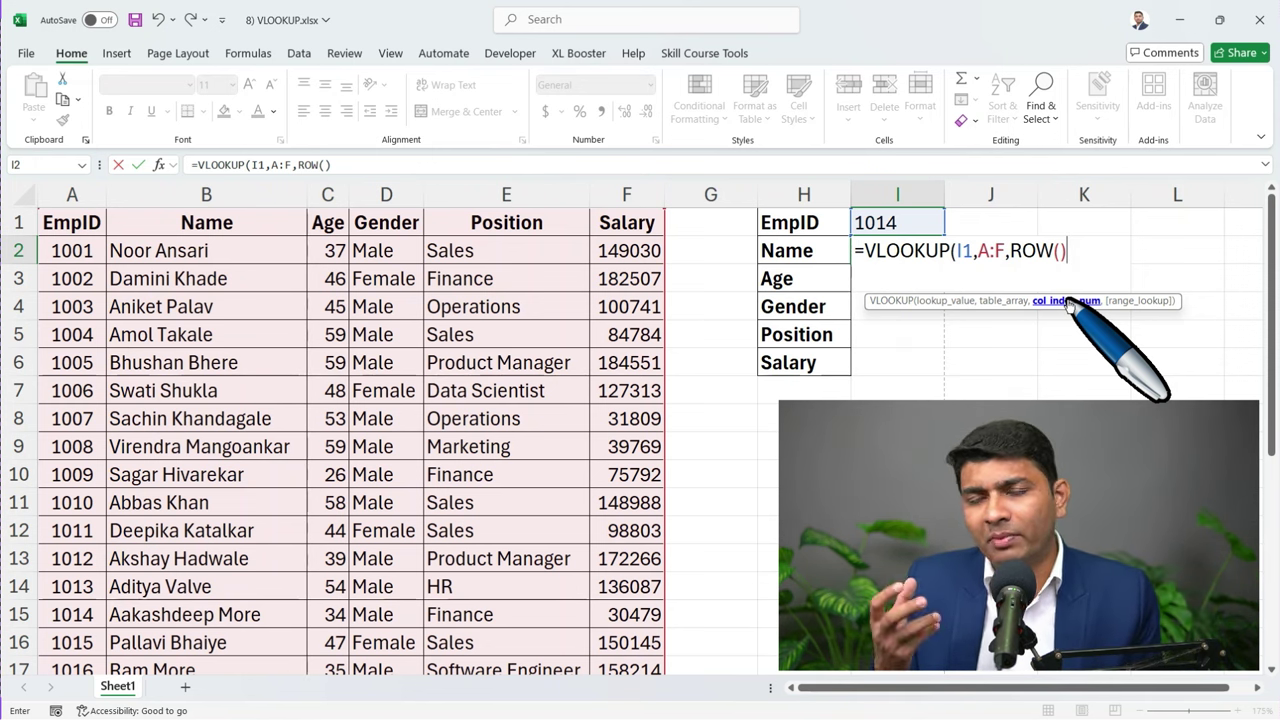
pyautogui.write(',')
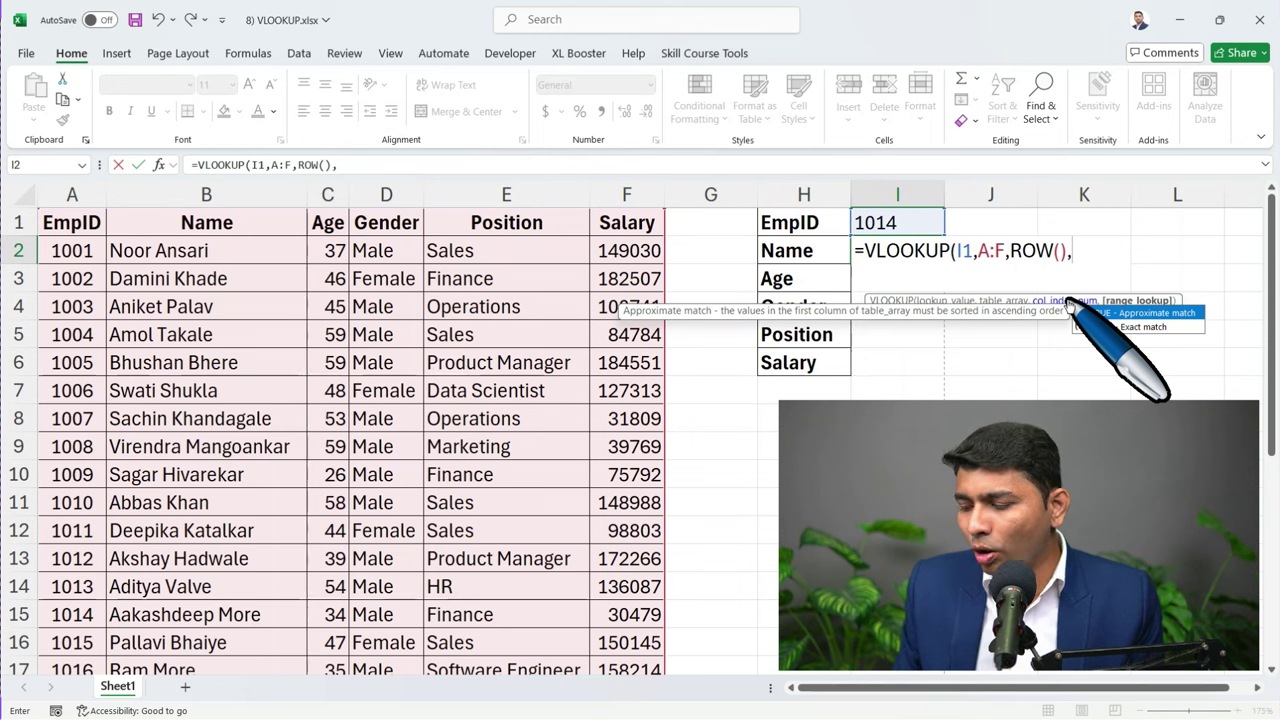
pyautogui.write('0)')
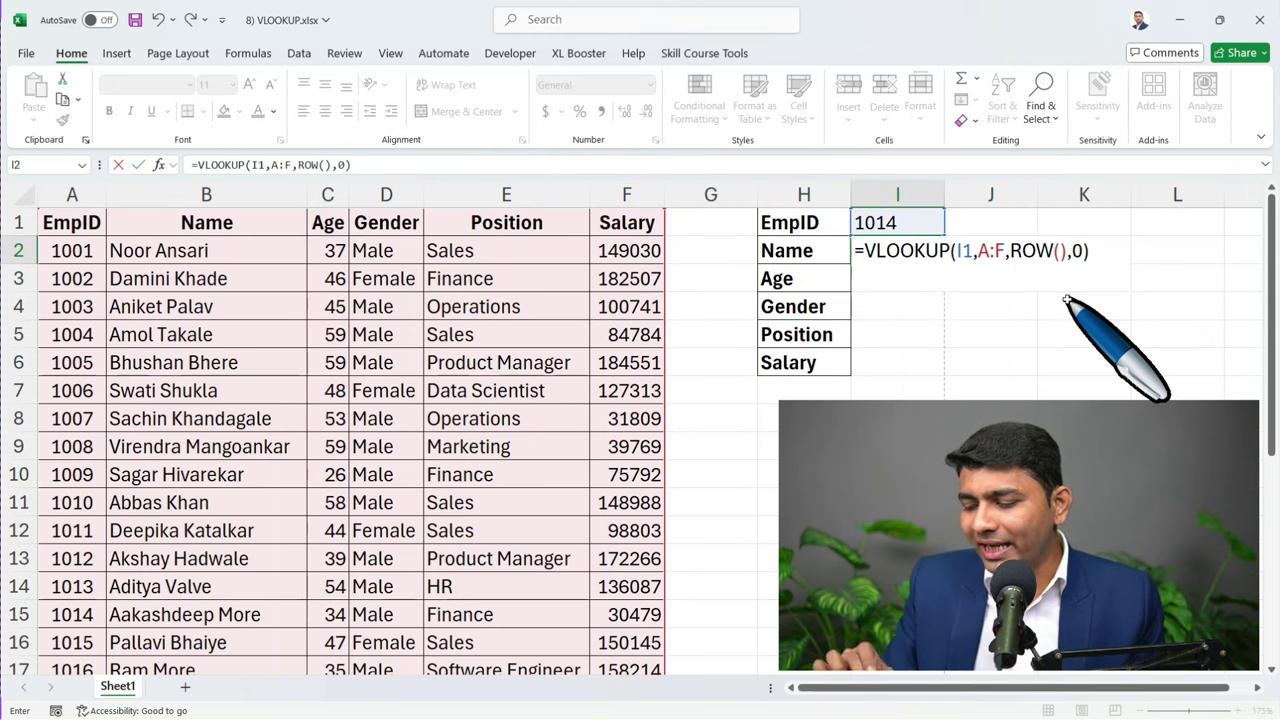
pyautogui.press('Return')
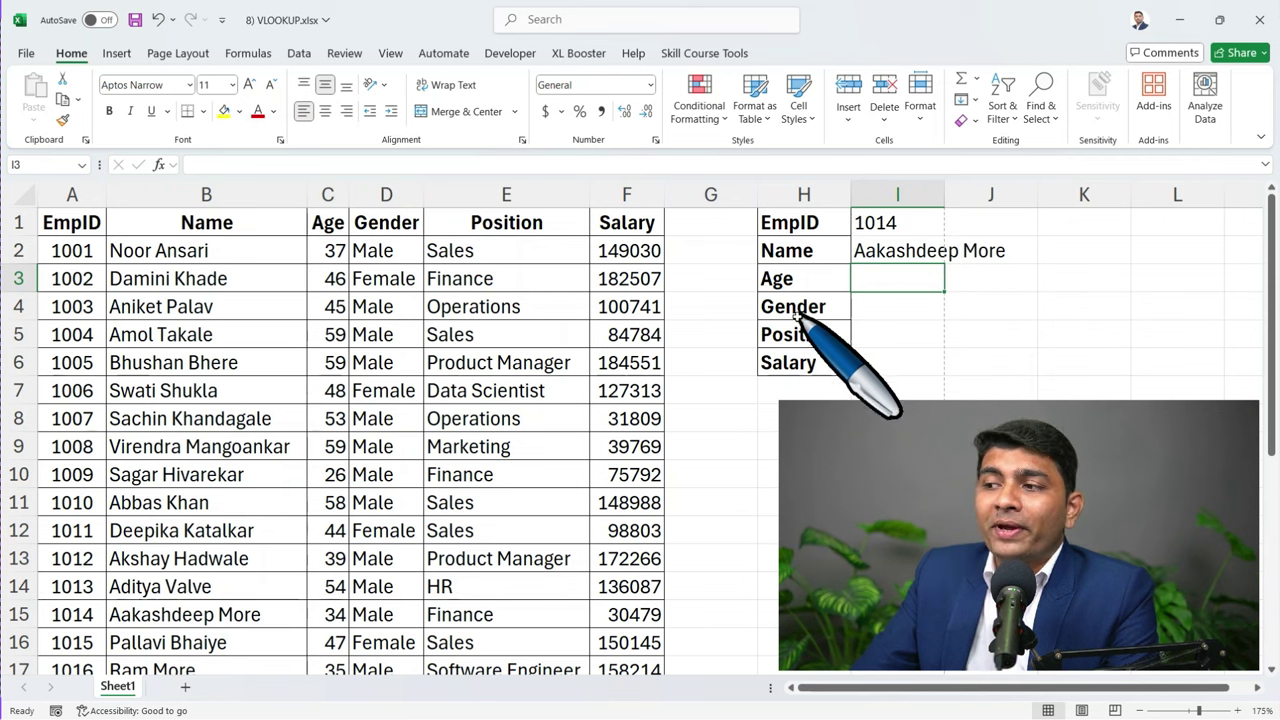
# Step: Check the looked-up name against A15:B15 and autofit column I to its contents
pyautogui.moveTo(86, 614); pyautogui.dragTo(229, 612)
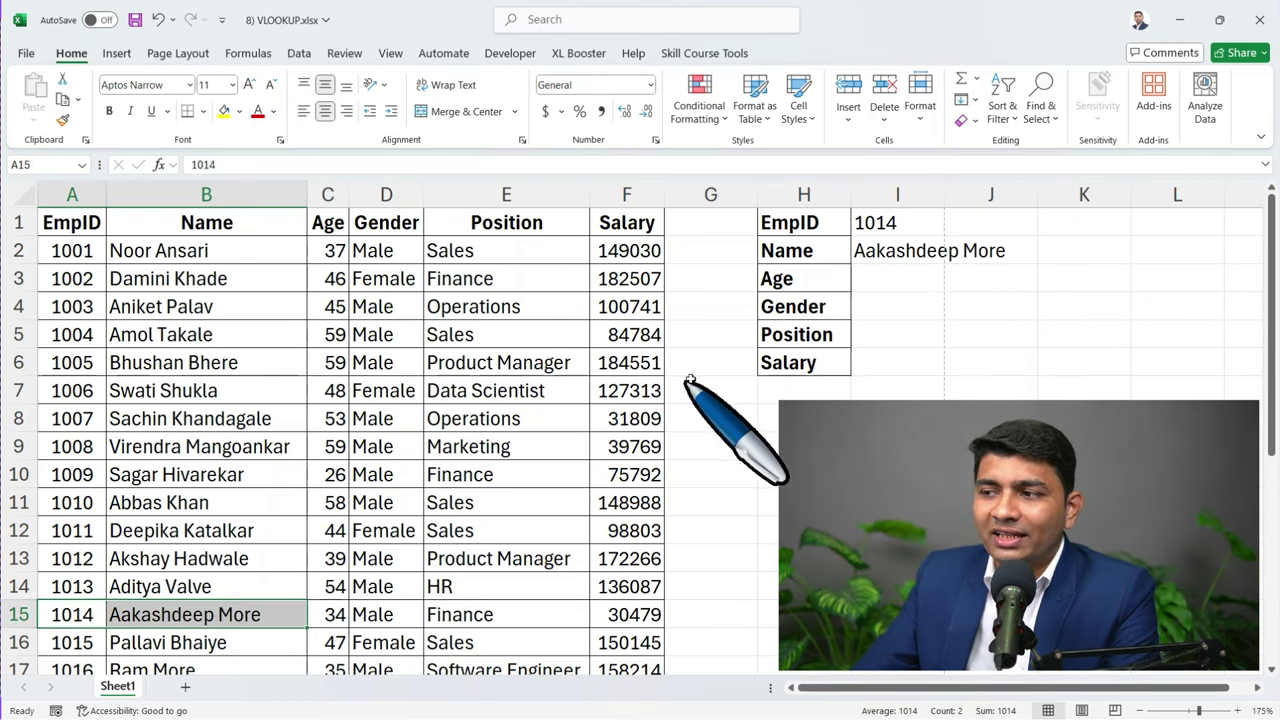
pyautogui.click(905, 253)
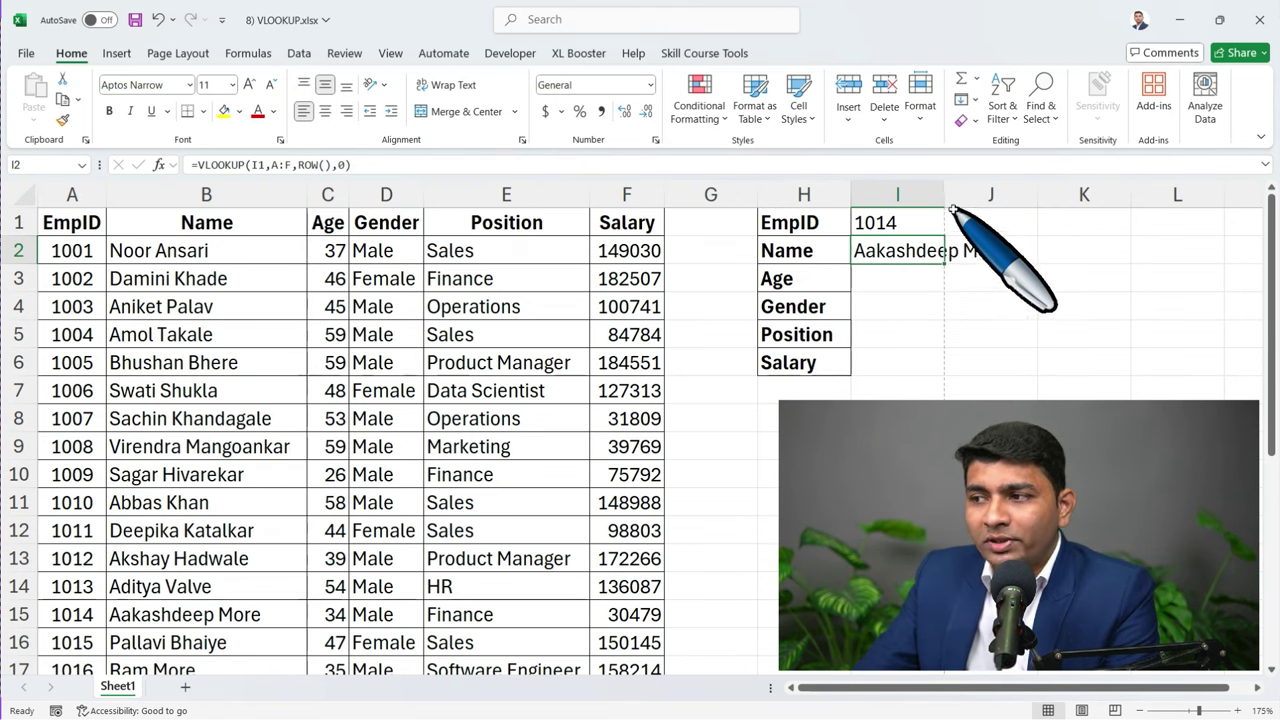
pyautogui.doubleClick(945, 196)
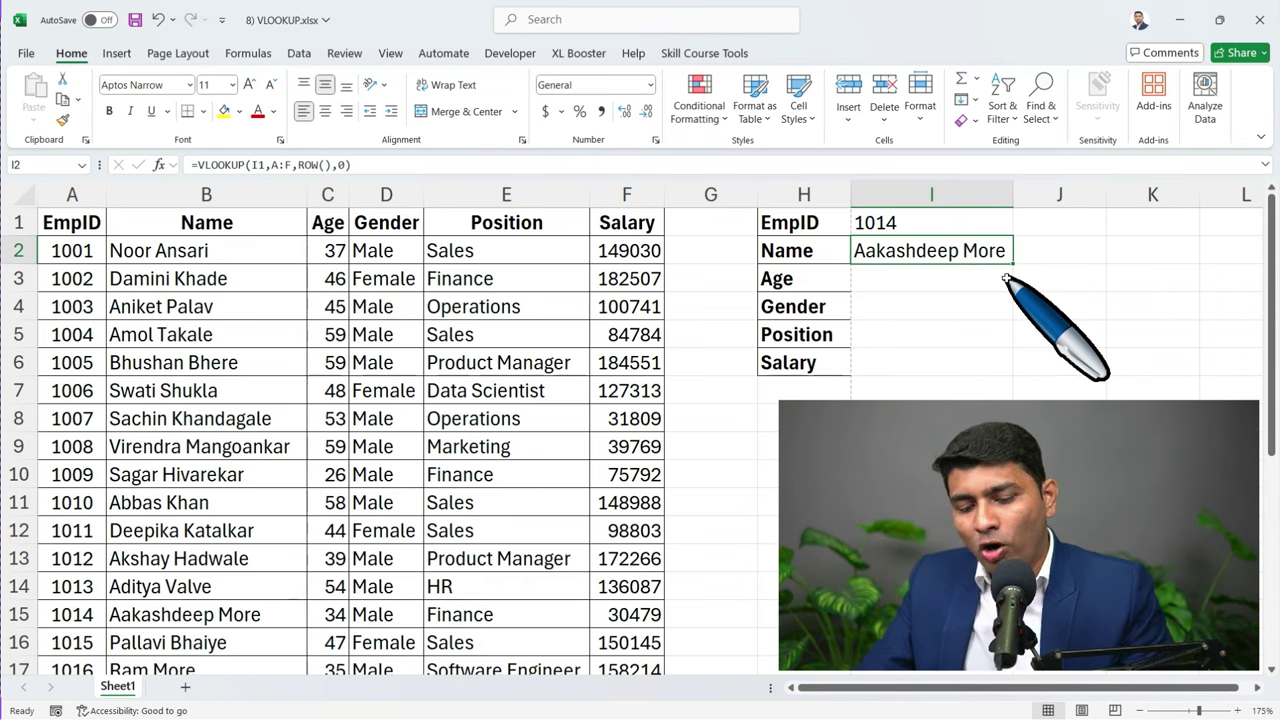
# Step: Make the lookup value in I2's formula absolute as $I$1 and fill the formula down to I6
pyautogui.press('F2')
pyautogui.click(963, 253)
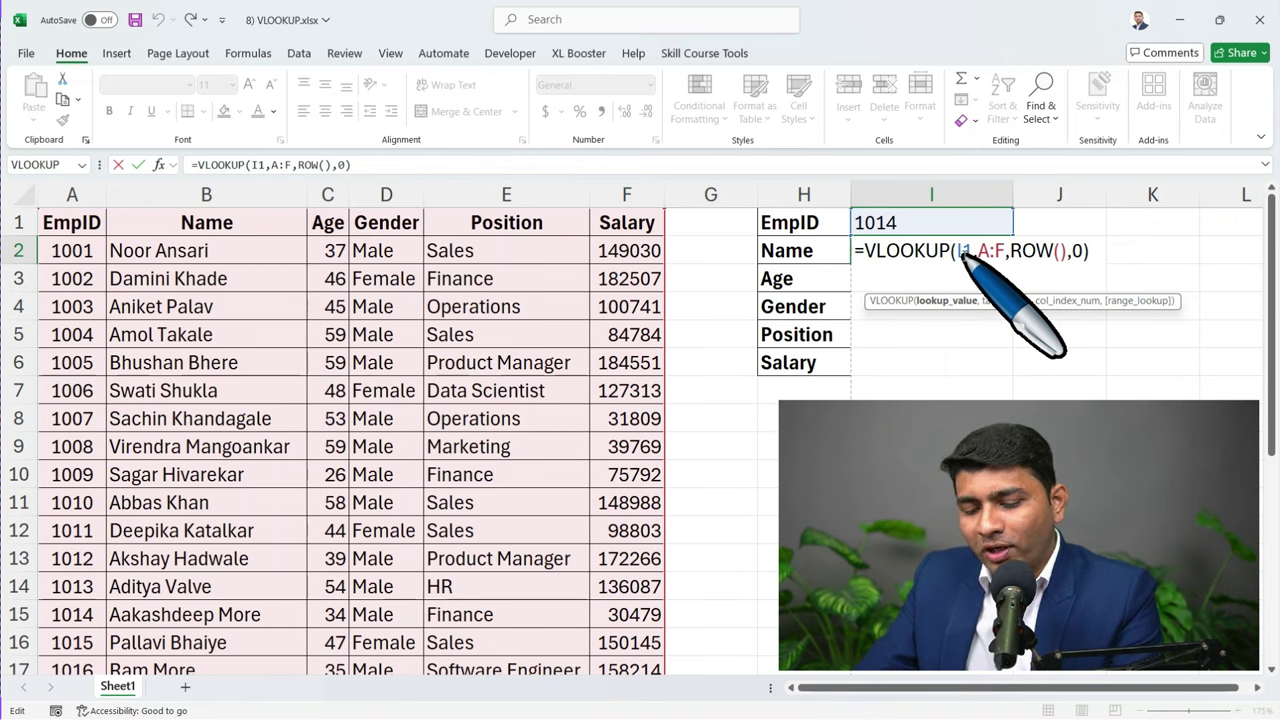
pyautogui.press('F4')
pyautogui.press('Return')
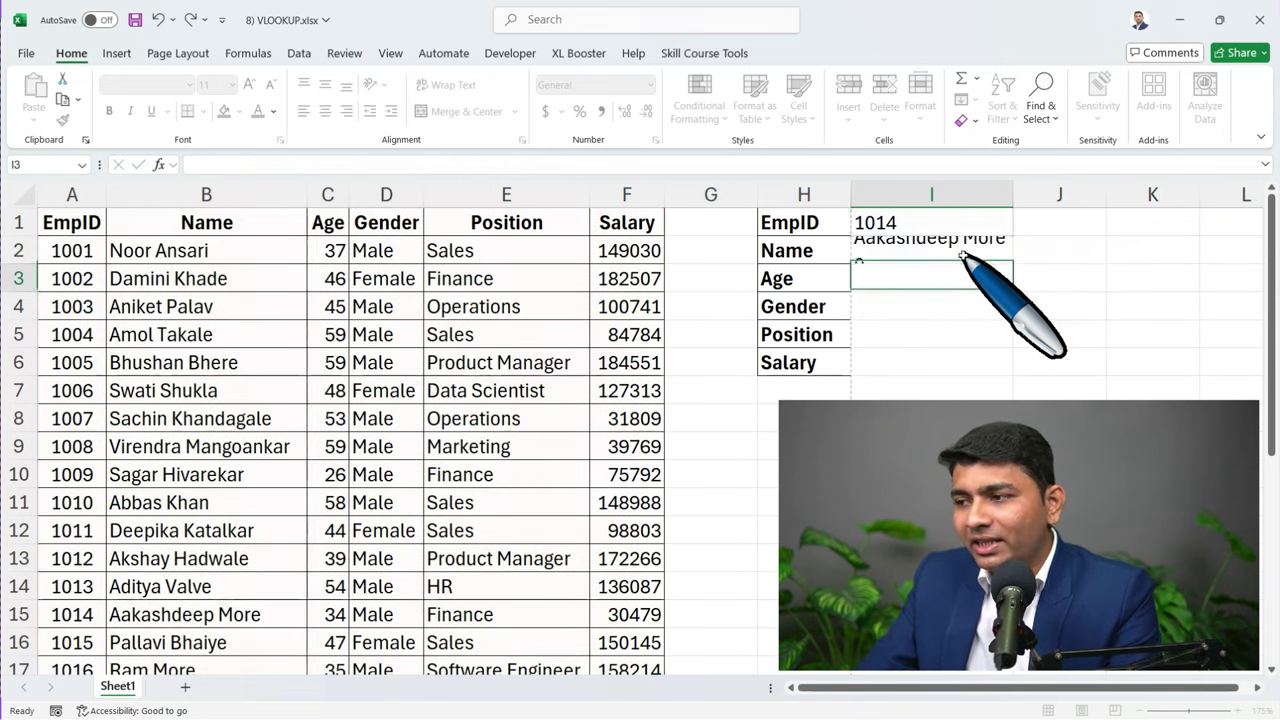
pyautogui.click(972, 257)
pyautogui.moveTo(1013, 266); pyautogui.dragTo(1013, 378)
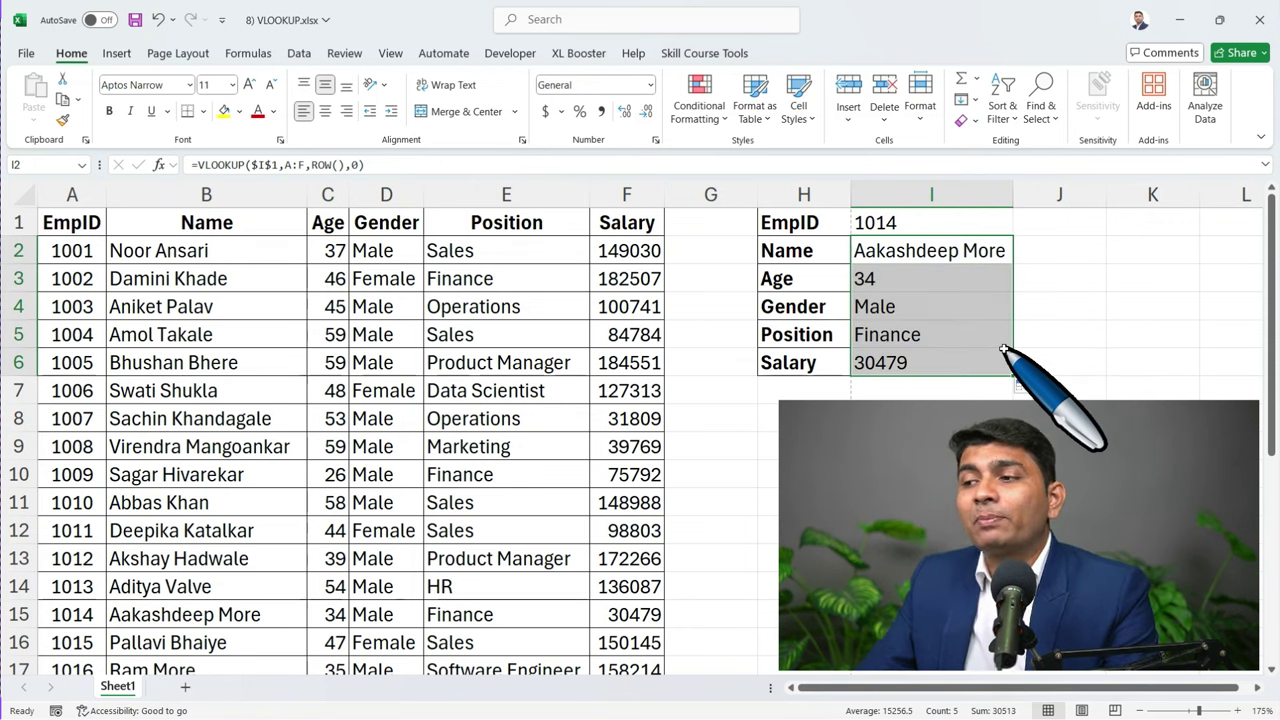
# Step: Apply borders to all cells of the lookup block H1:I6
pyautogui.click(893, 300)
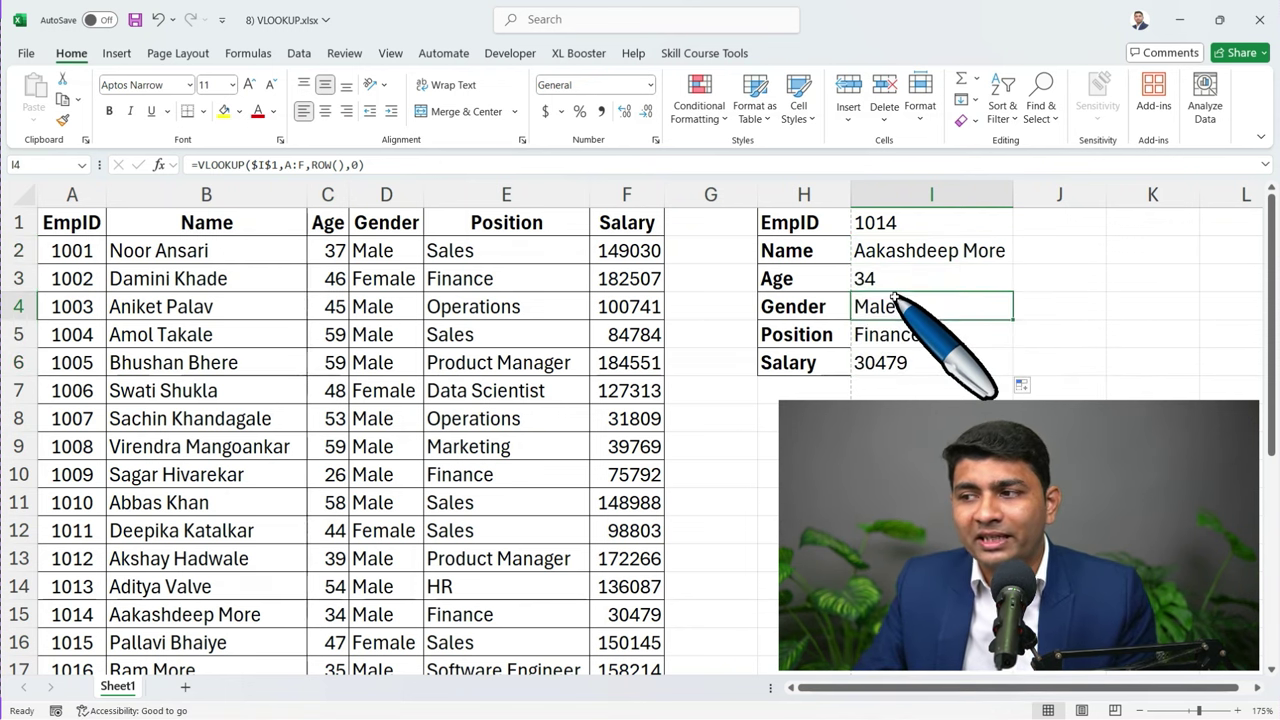
pyautogui.moveTo(840, 222); pyautogui.dragTo(925, 365)
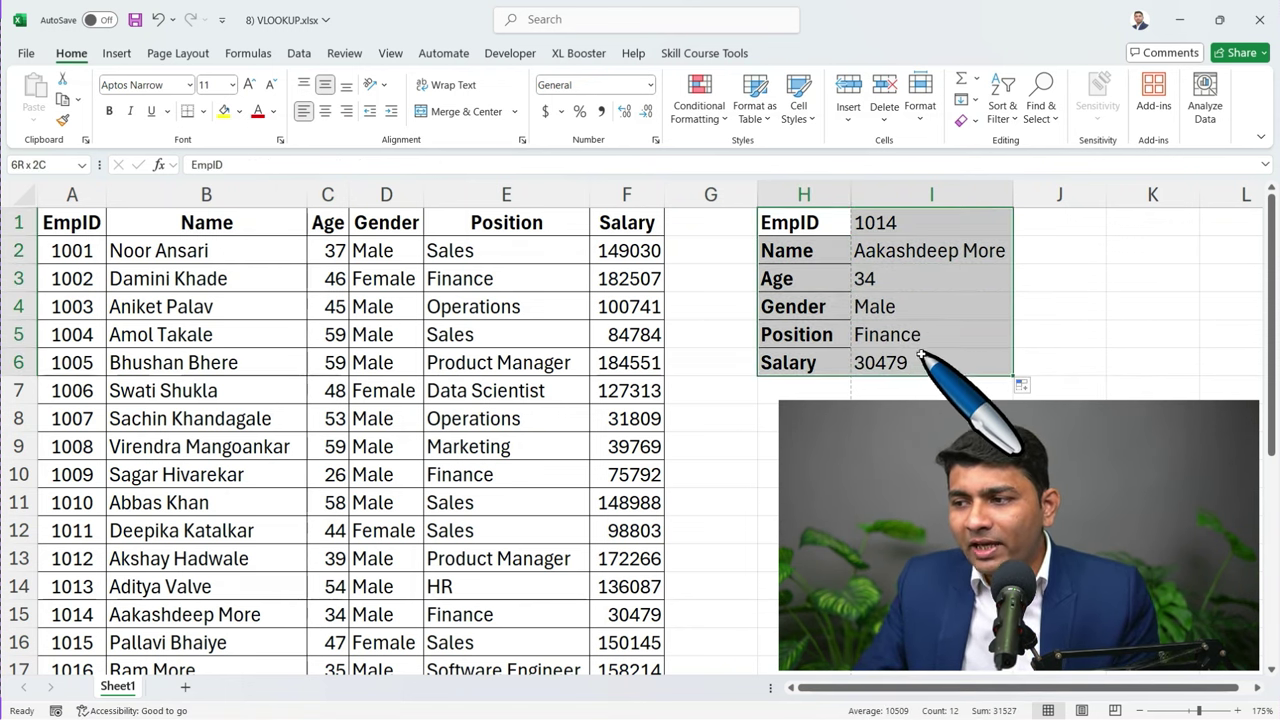
pyautogui.click(198, 111)
pyautogui.click(245, 281)
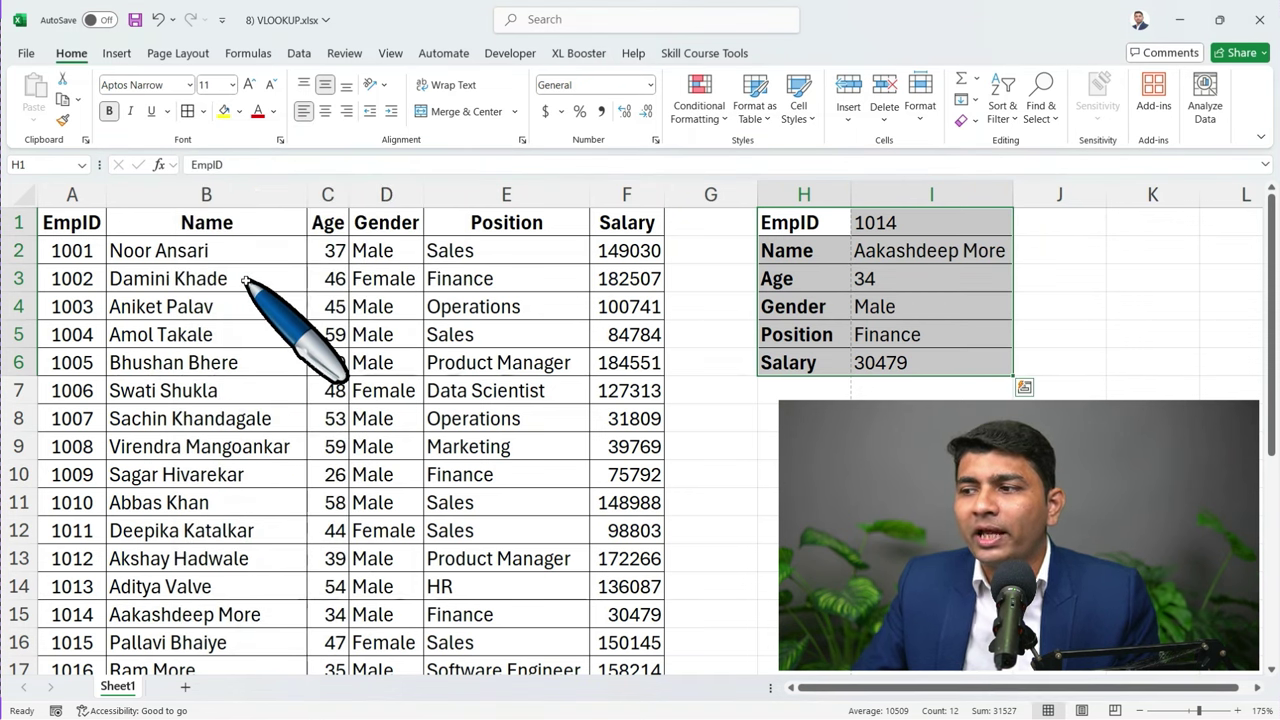
pyautogui.click(801, 338)
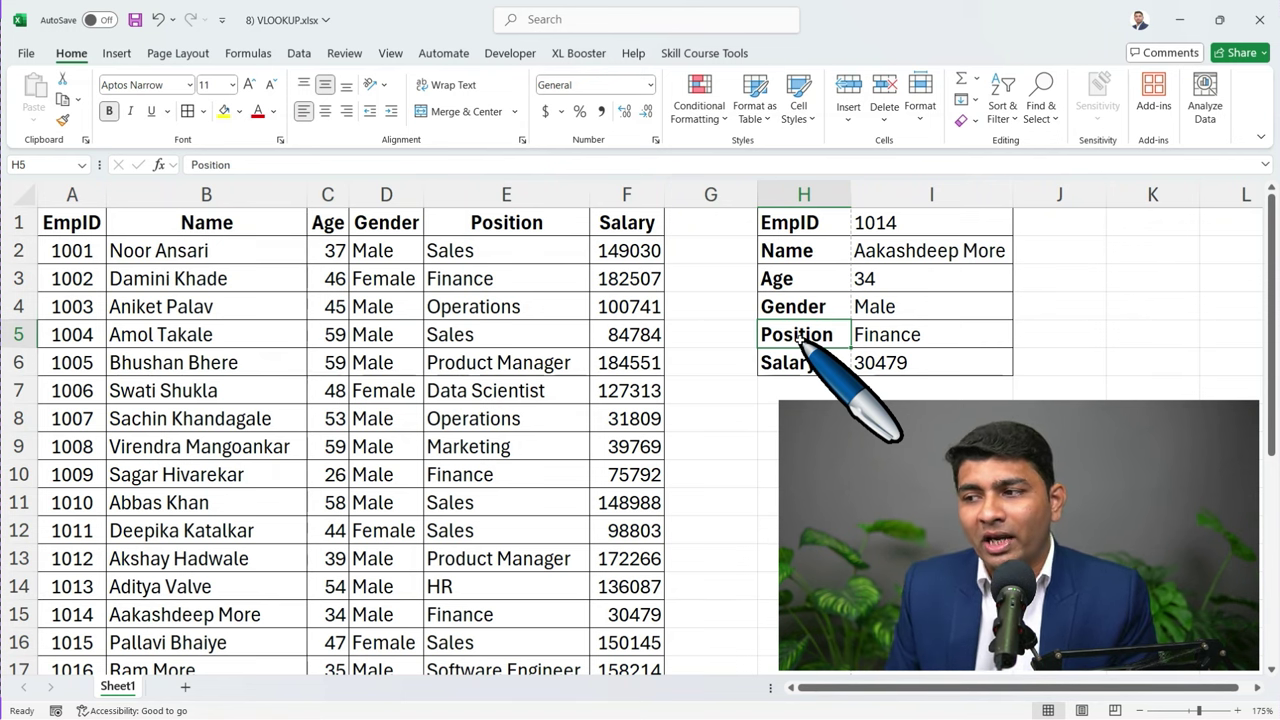
# Step: Test the lookup by entering the employee ID from A16 in I1, followed by the one from A11
pyautogui.click(925, 222)
pyautogui.write('1015')
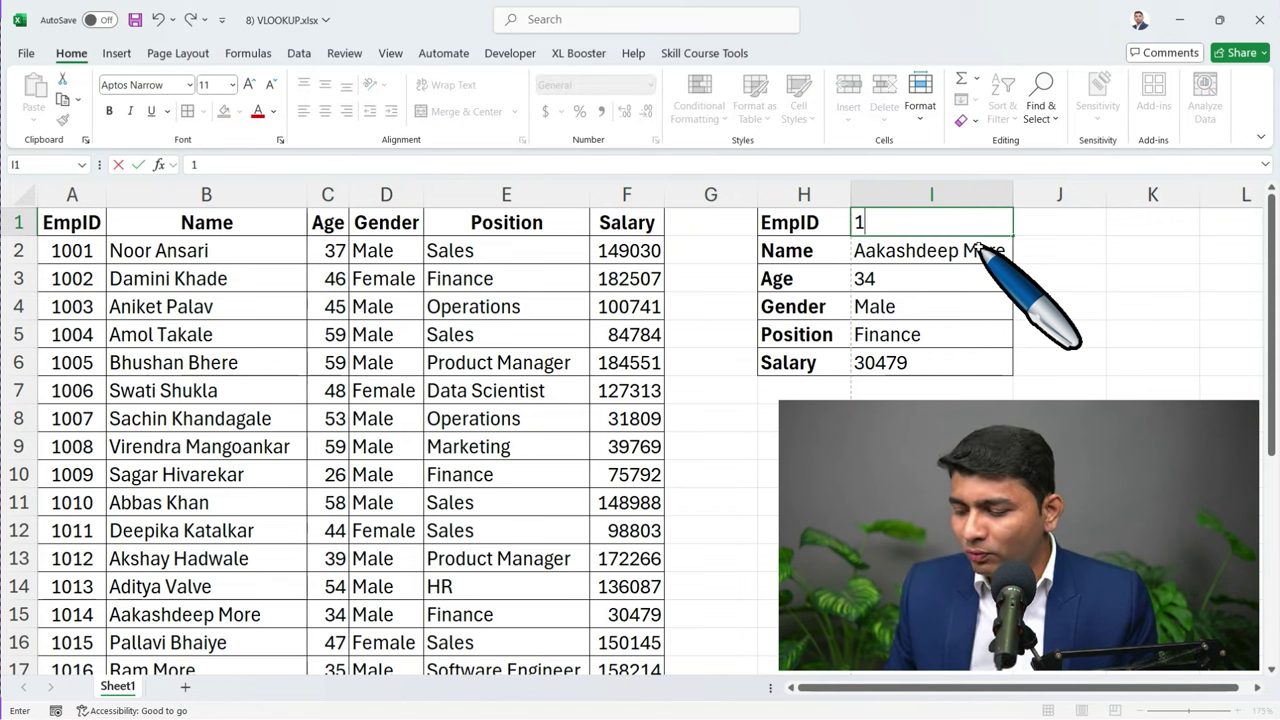
pyautogui.press('Return')
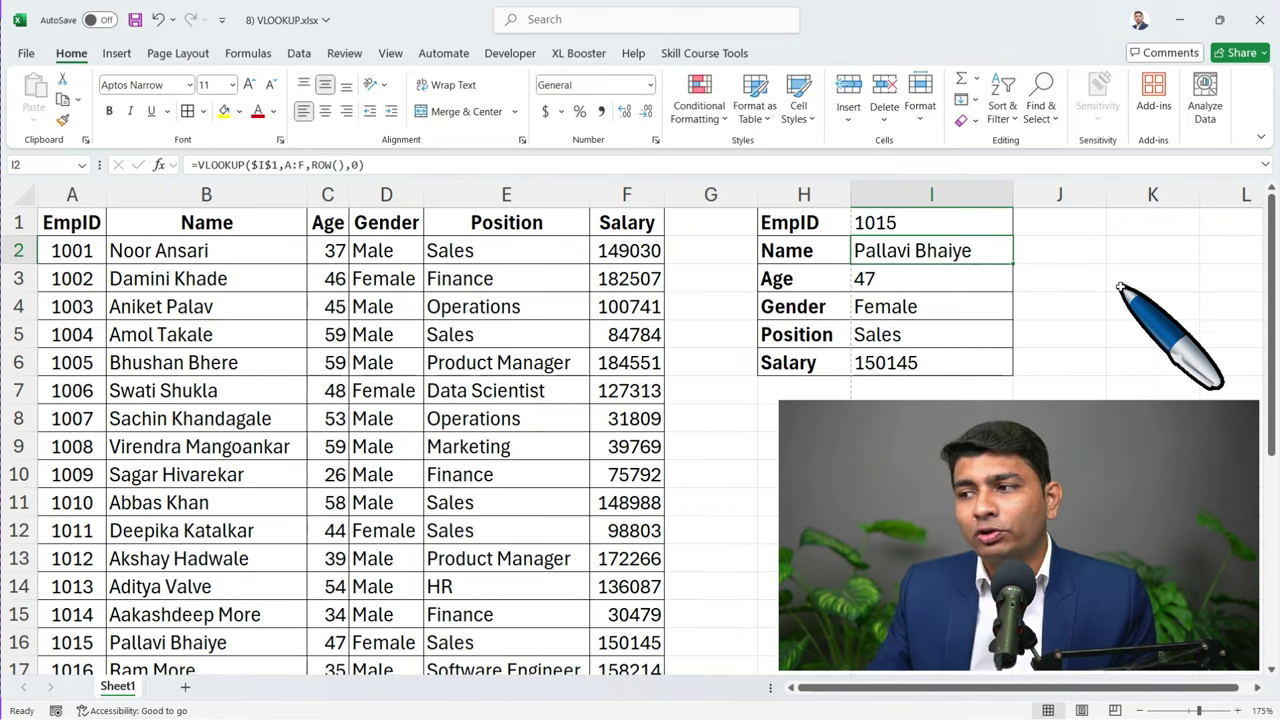
pyautogui.press('Up')
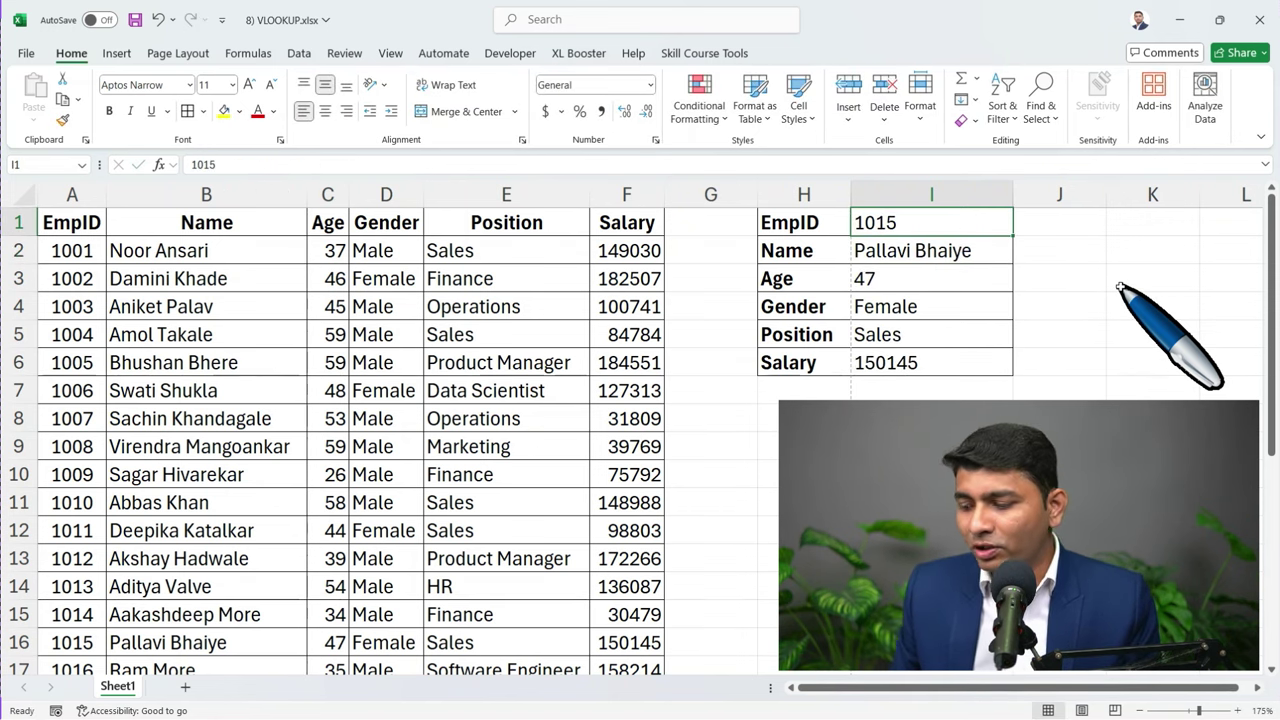
pyautogui.write('10')
pyautogui.press('Return')
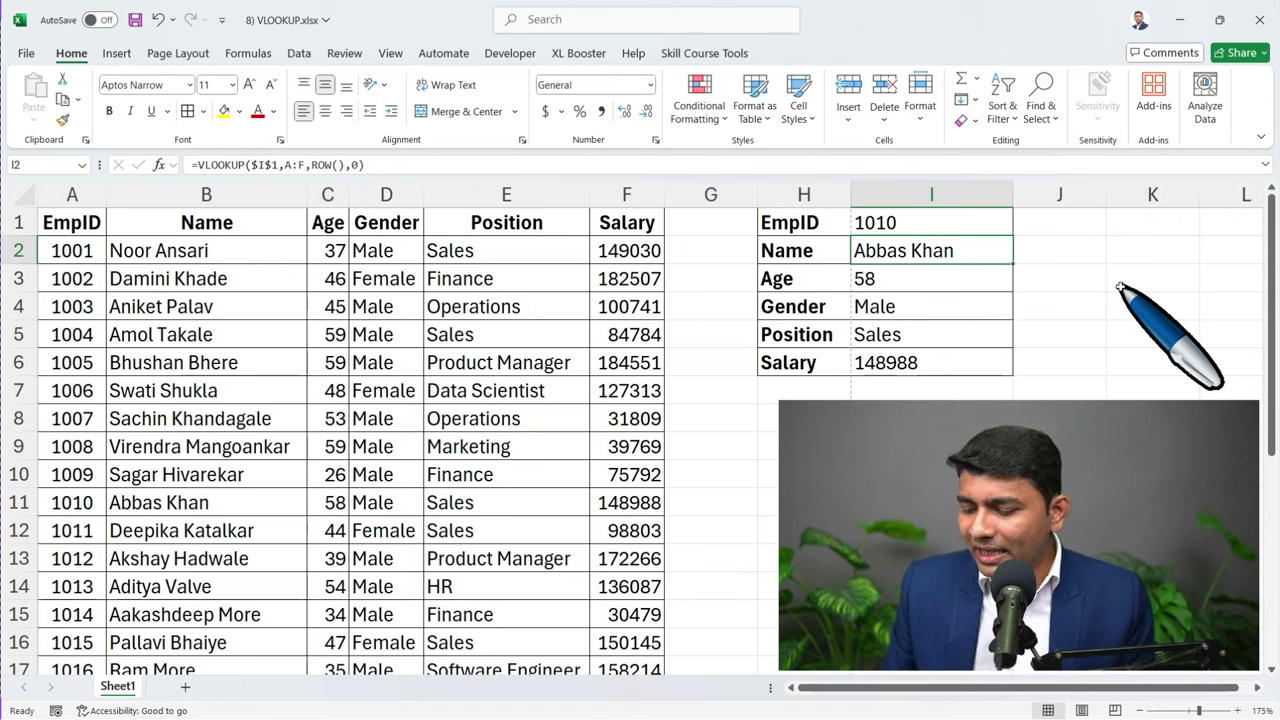
# Step: Set the EmpID in I1 to 1, then check the EmpID column for that value and review the lookup results in I2:I6
pyautogui.press('Up')
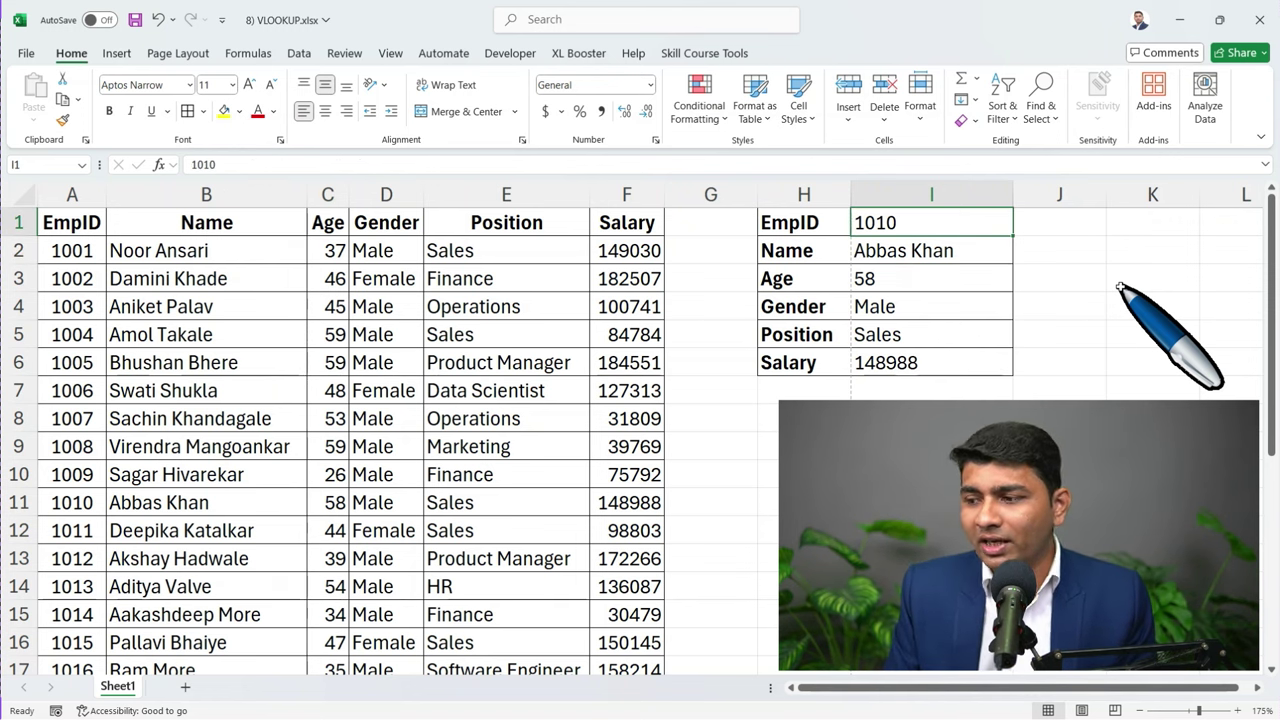
pyautogui.write('1')
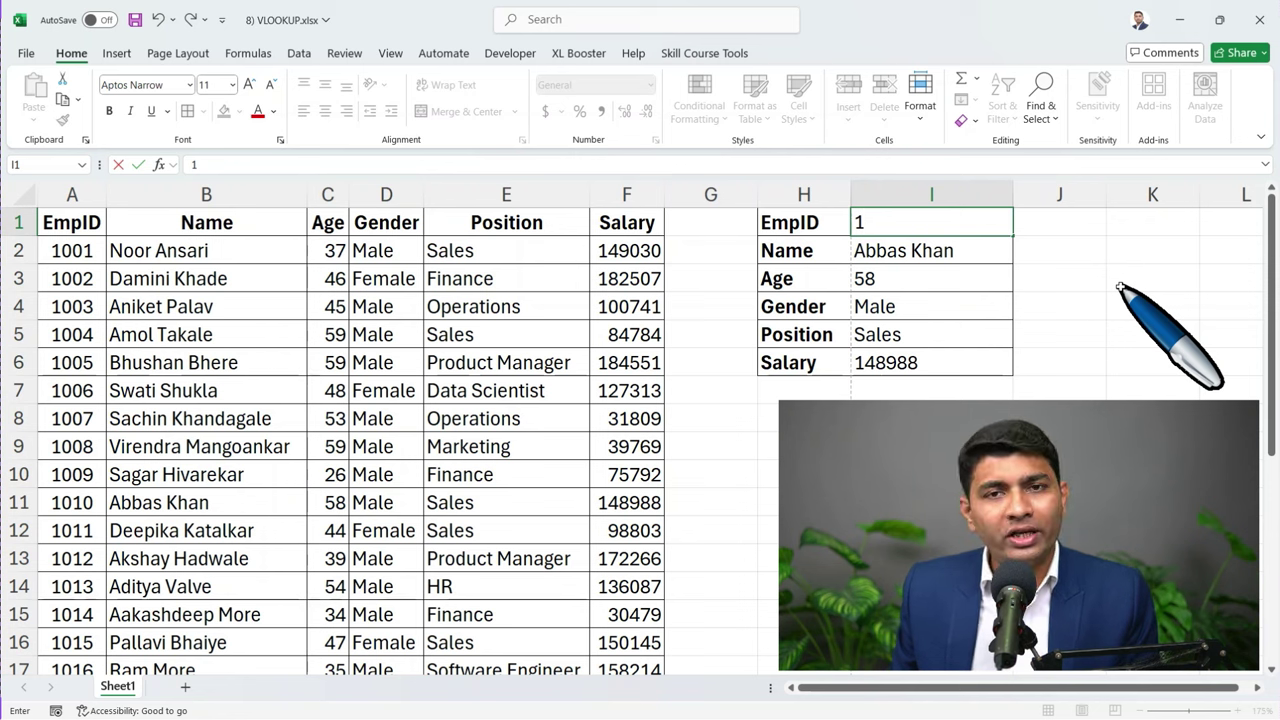
pyautogui.press('Return')
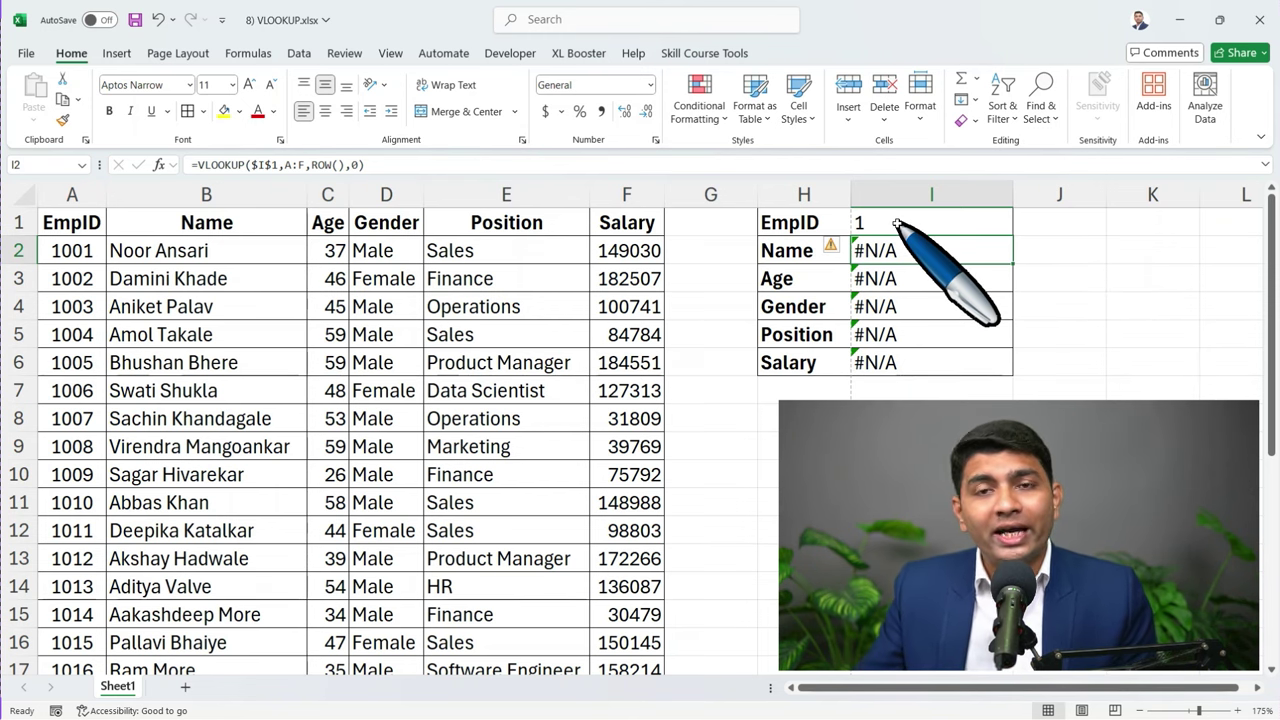
pyautogui.scroll(-6, 63, 378)
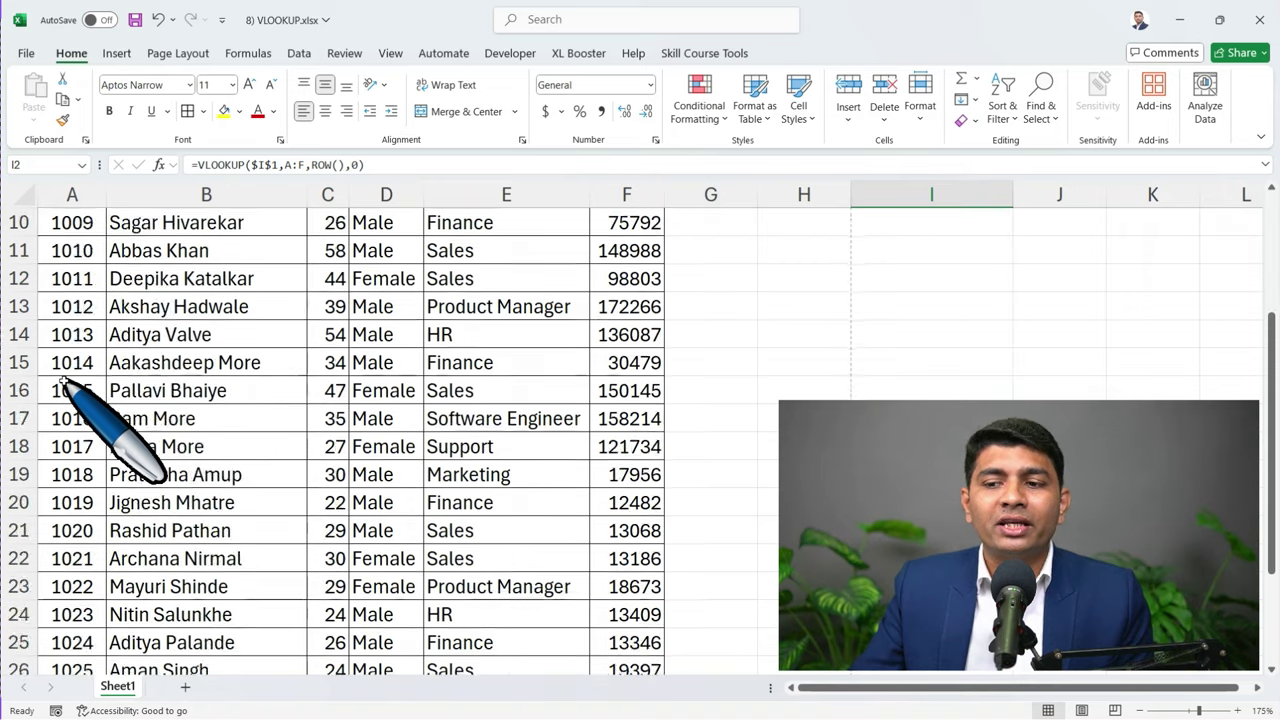
pyautogui.scroll(-2, 63, 382)
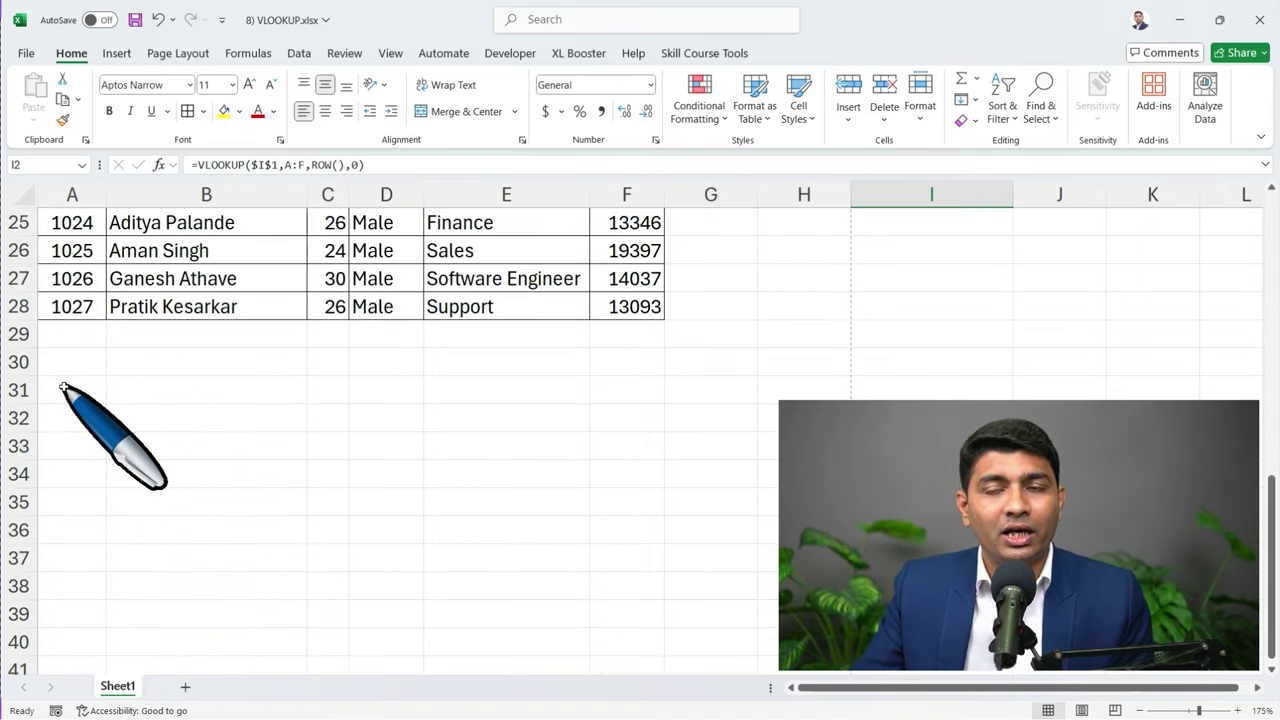
pyautogui.scroll(8, 160, 405)
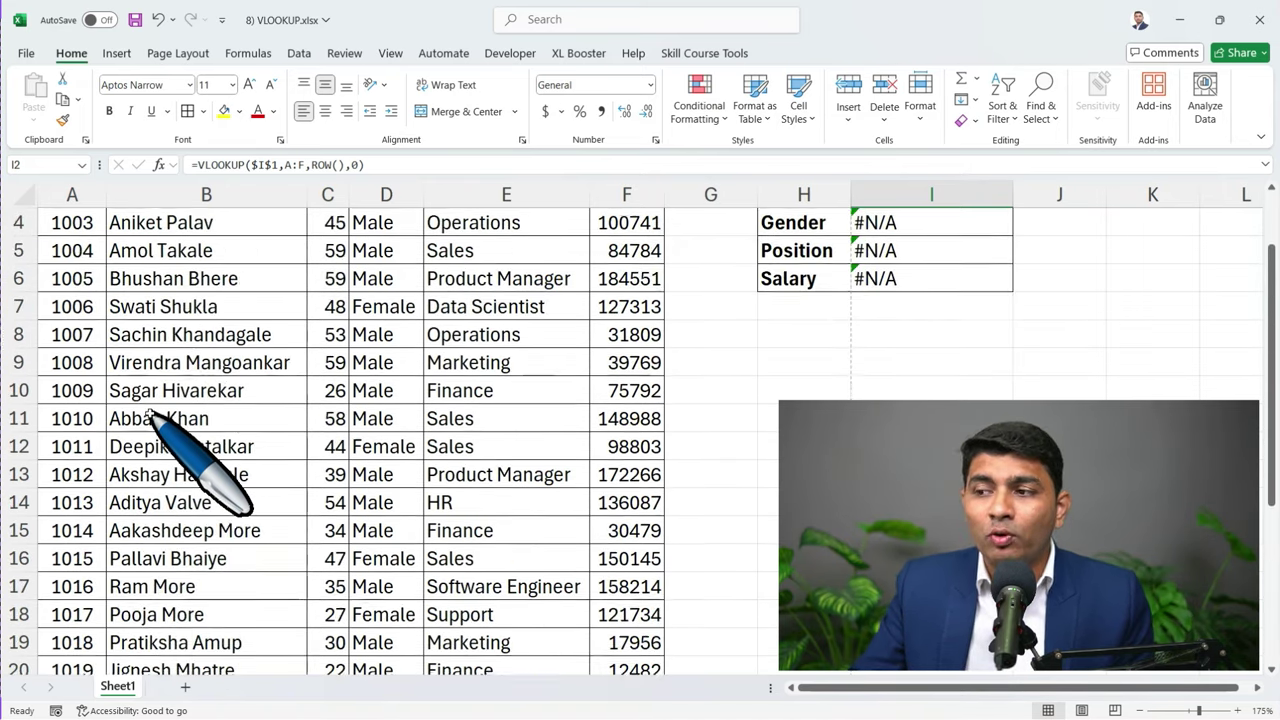
pyautogui.click(888, 228)
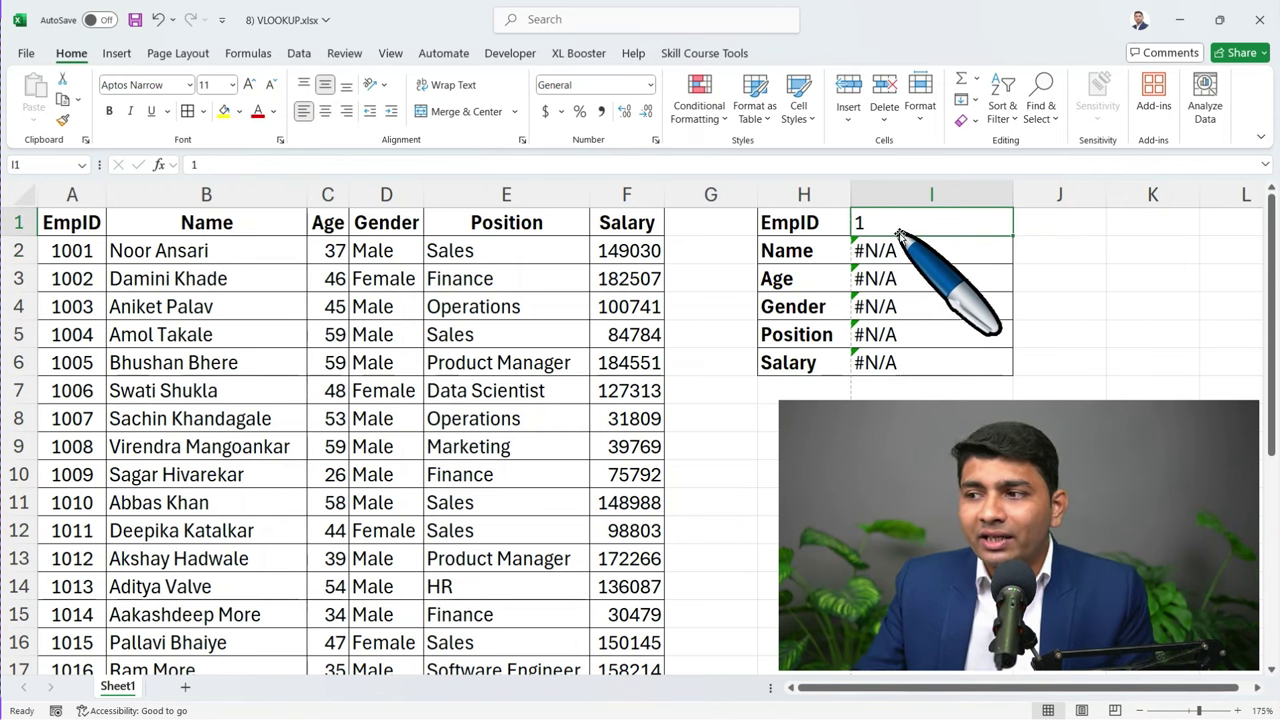
pyautogui.moveTo(916, 256); pyautogui.dragTo(926, 366)
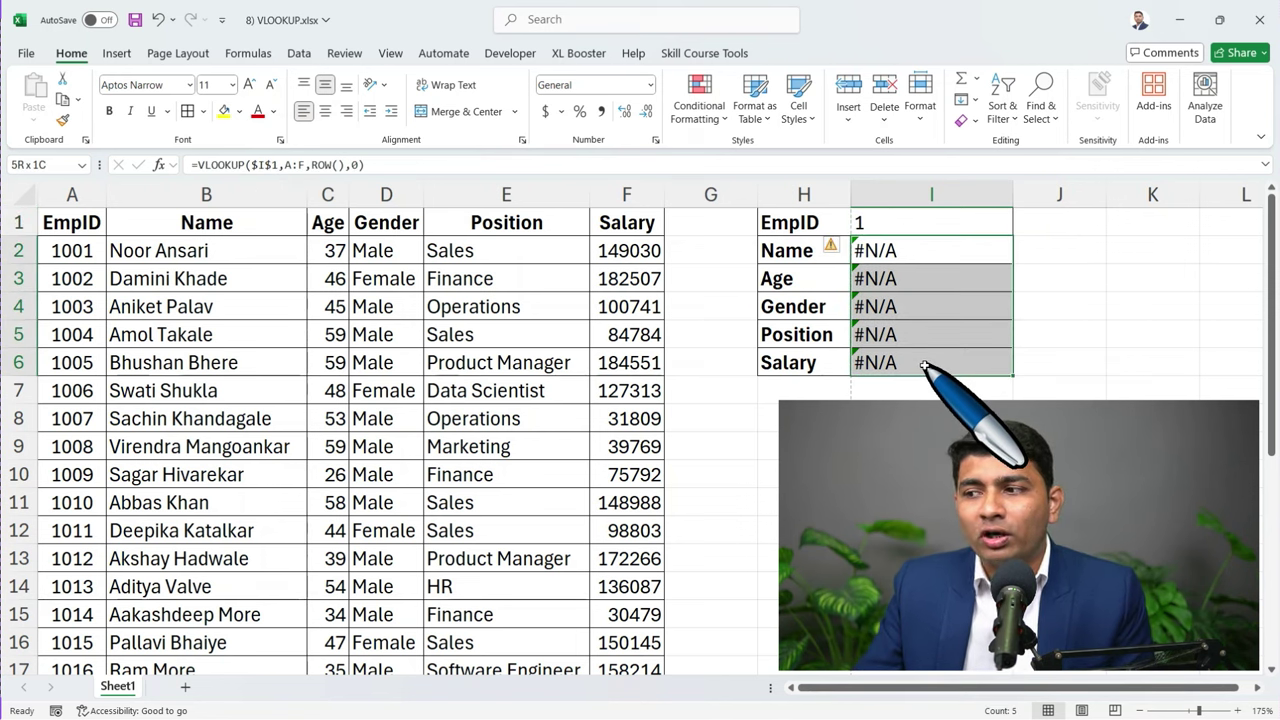
pyautogui.click(925, 366)
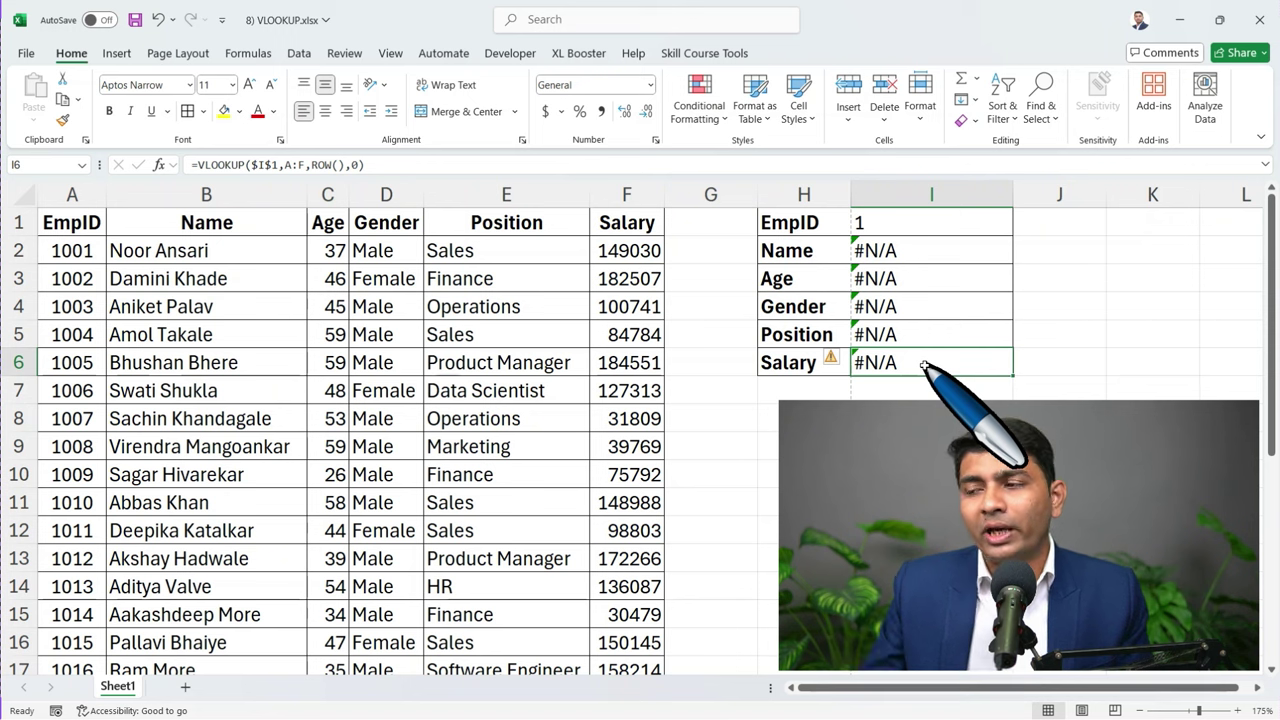
pyautogui.click(912, 249)
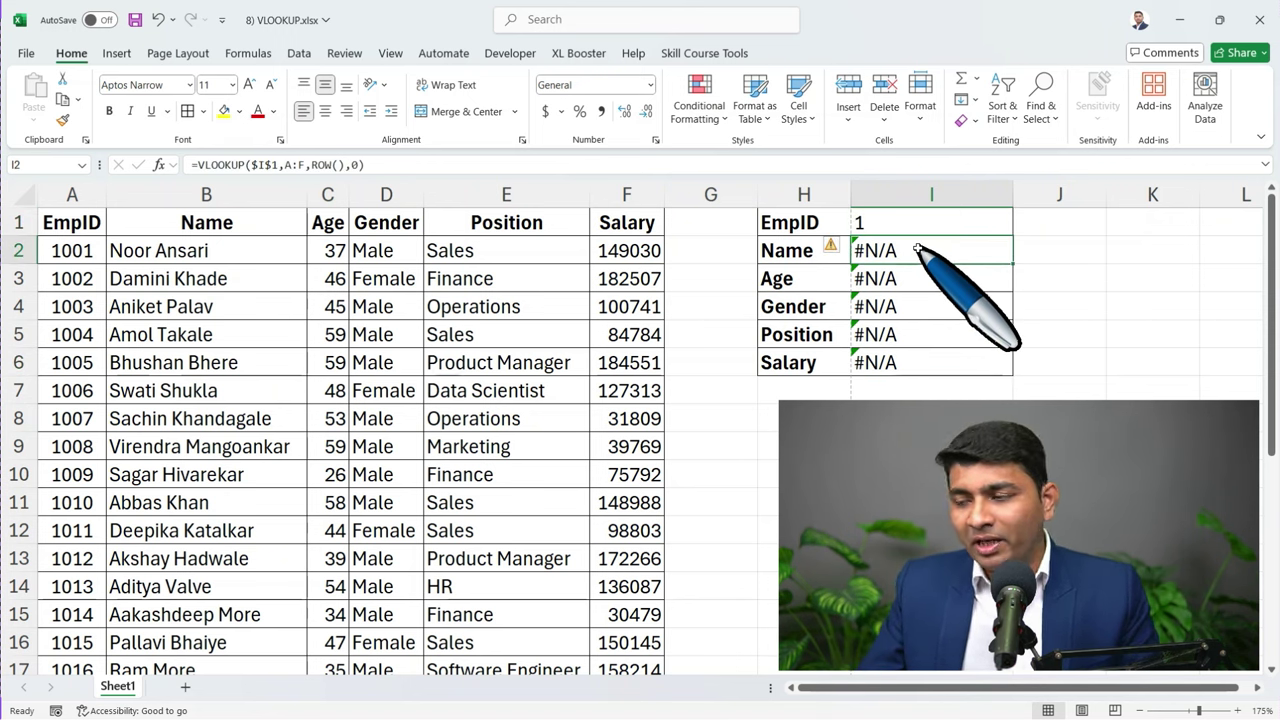
pyautogui.doubleClick(917, 249)
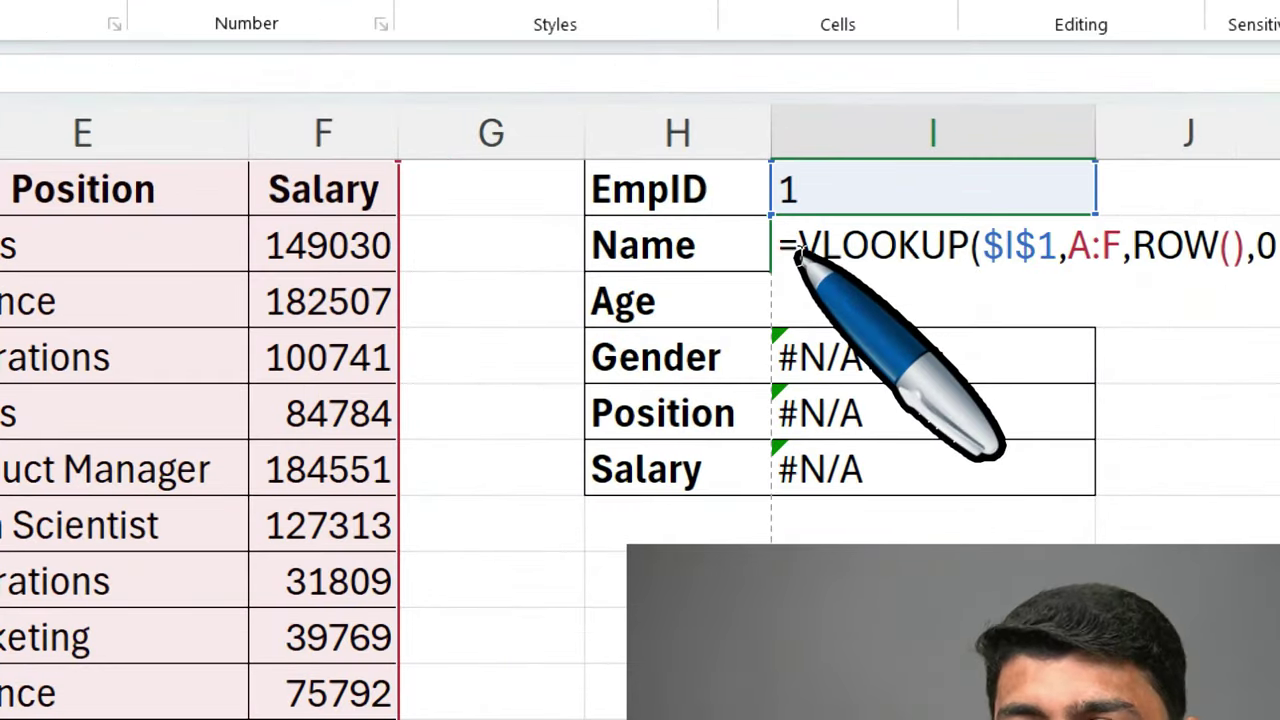
pyautogui.click(798, 258)
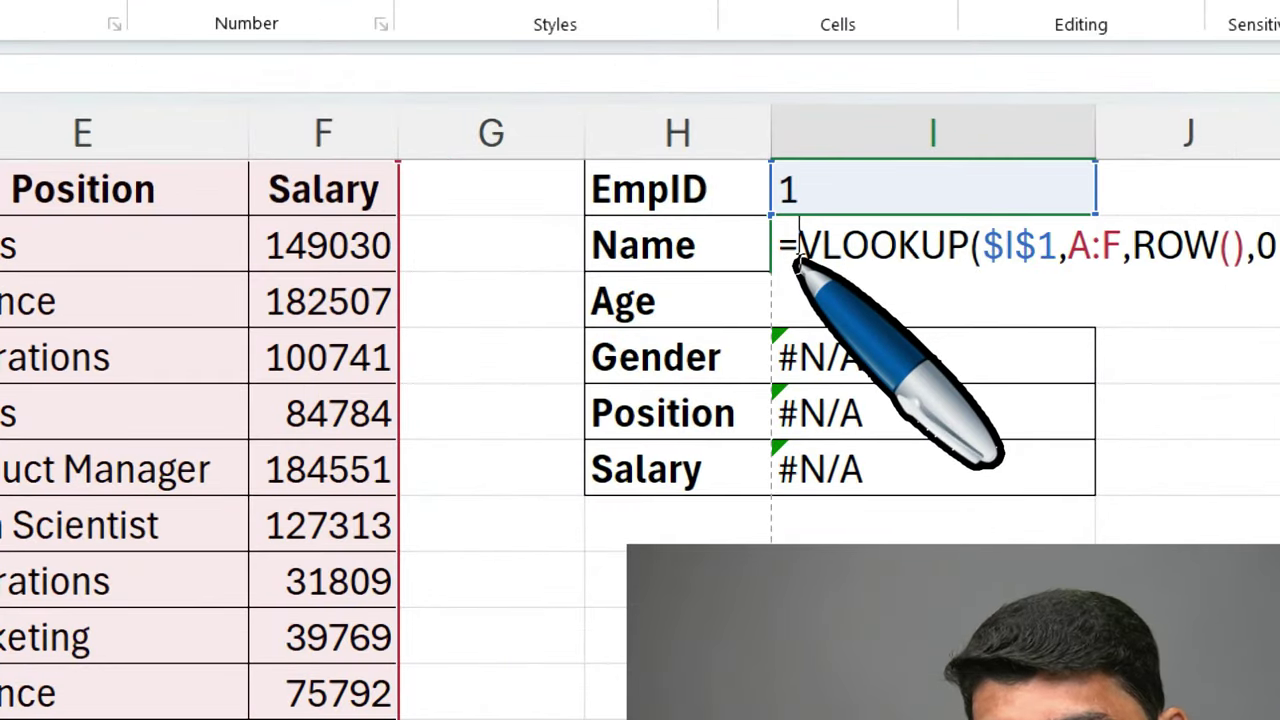
pyautogui.write('IF')
pyautogui.press('Down')
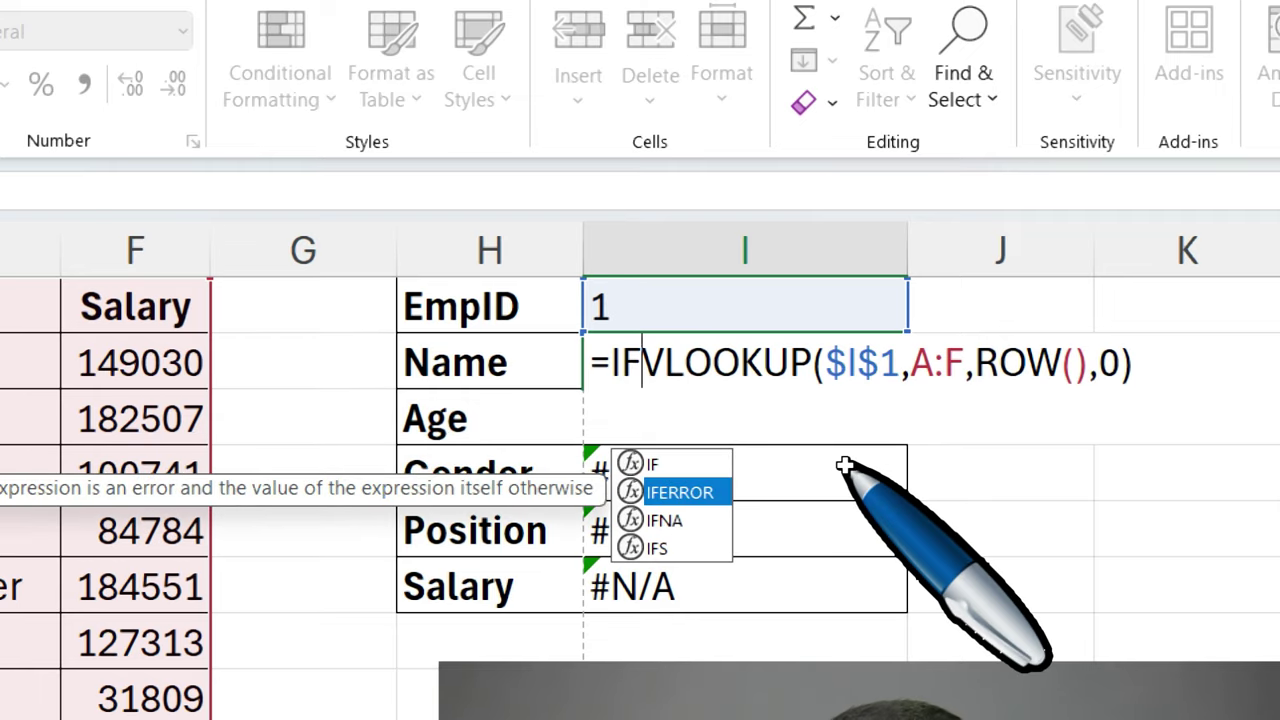
pyautogui.press('Escape')
pyautogui.press('Escape')
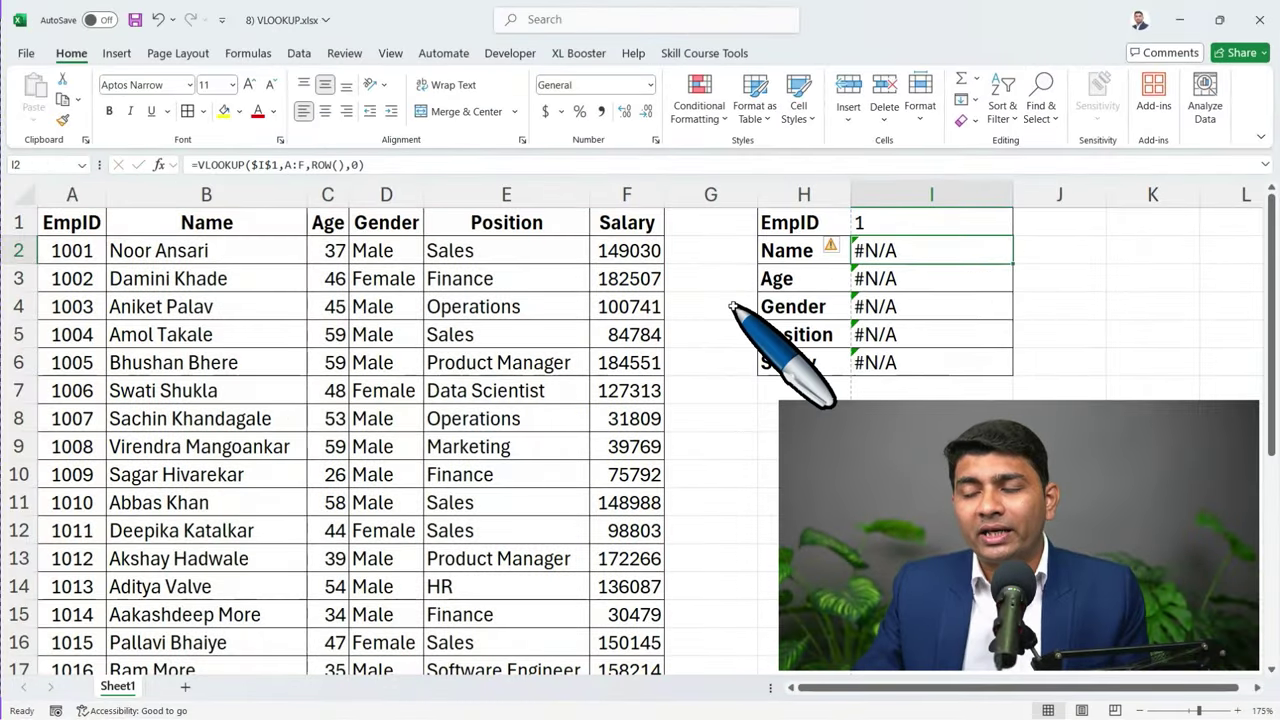
pyautogui.scroll(-4, 735, 307)
pyautogui.click(829, 278)
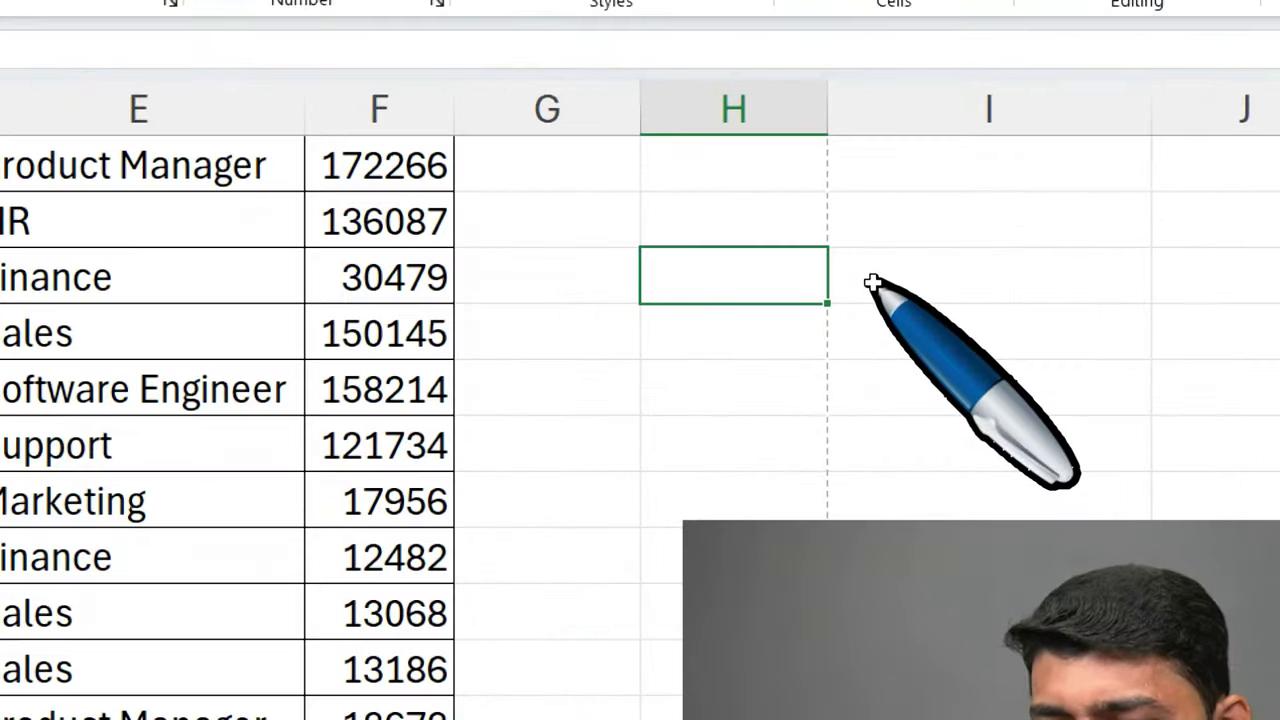
pyautogui.write('=IF')
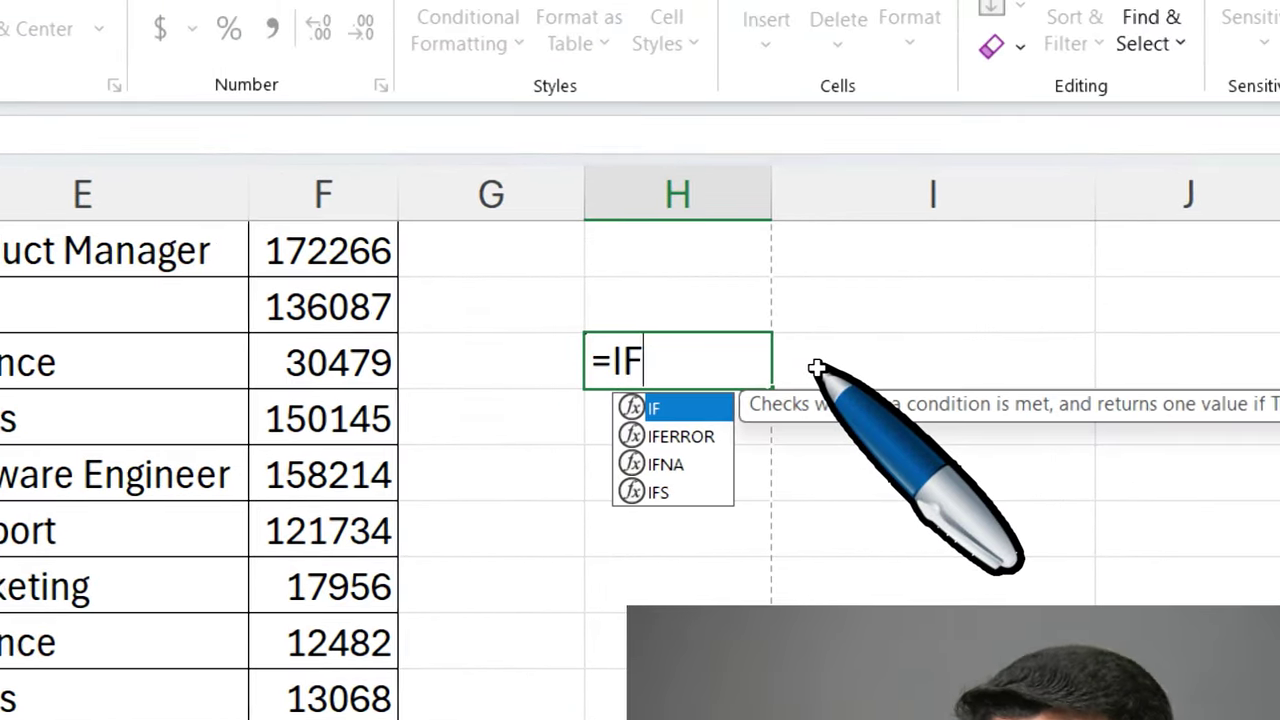
pyautogui.write('ERROR(')
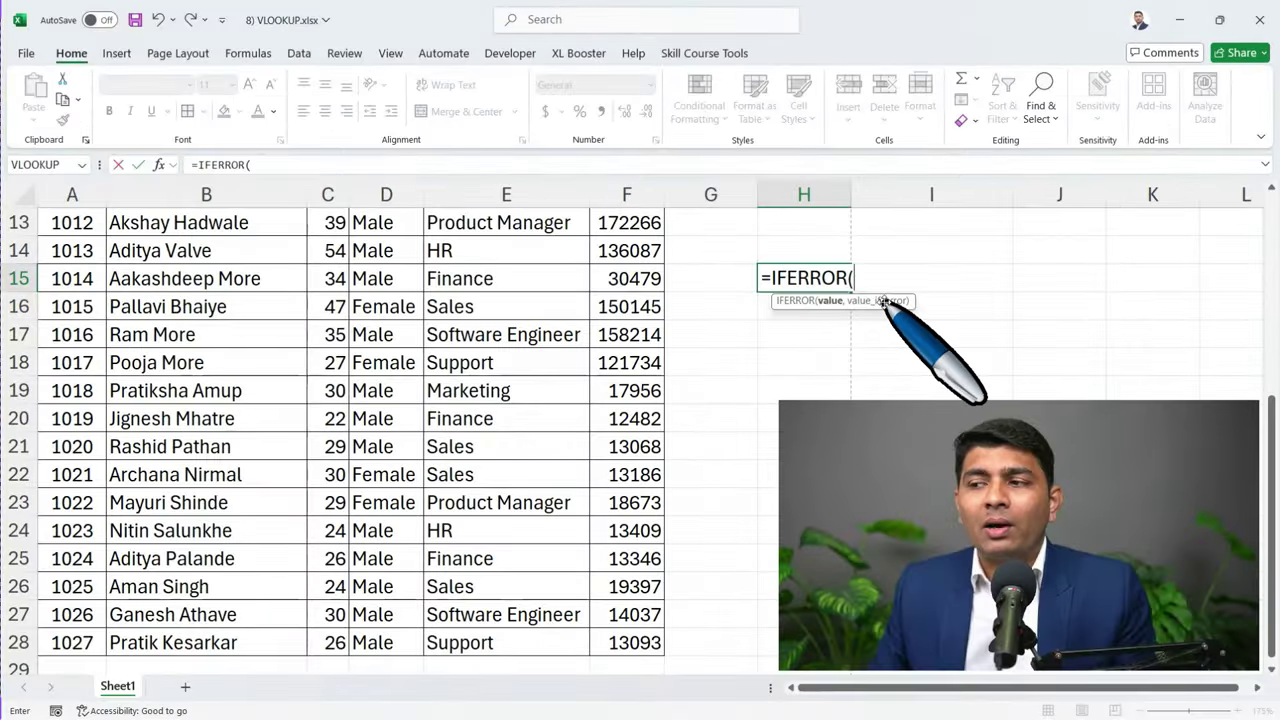
pyautogui.press('Escape')
# Step: Wrap I2's VLOOKUP formula in IFERROR, returning "Wrong Emp ID Enter" when the lookup produces an error
pyautogui.scroll(4, 884, 302)
pyautogui.doubleClick(862, 250)
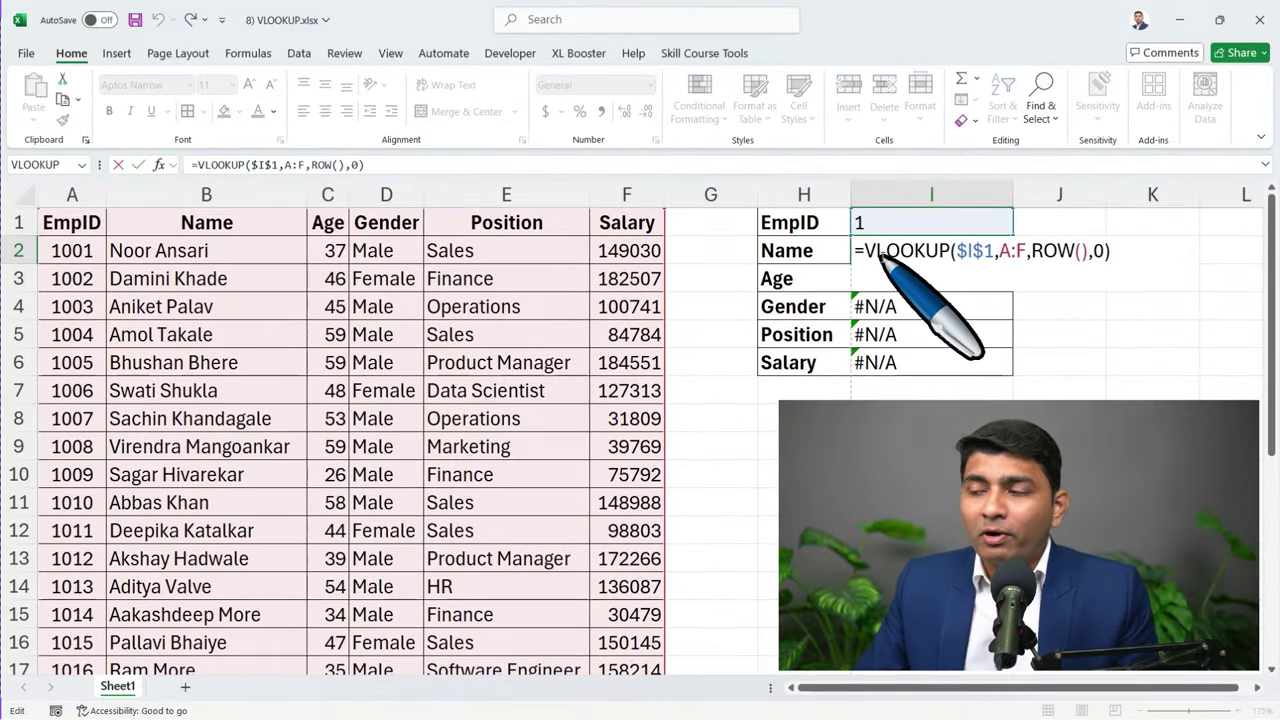
pyautogui.write('IF')
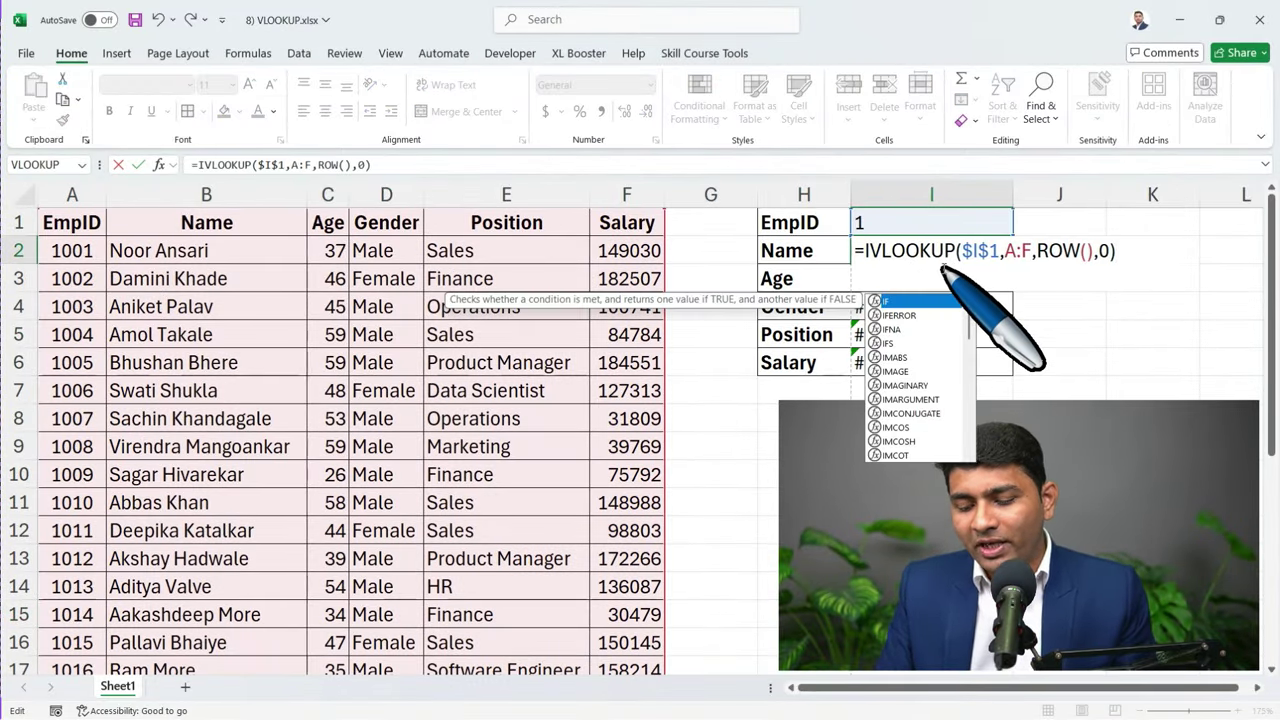
pyautogui.press('Down')
pyautogui.press('Tab')
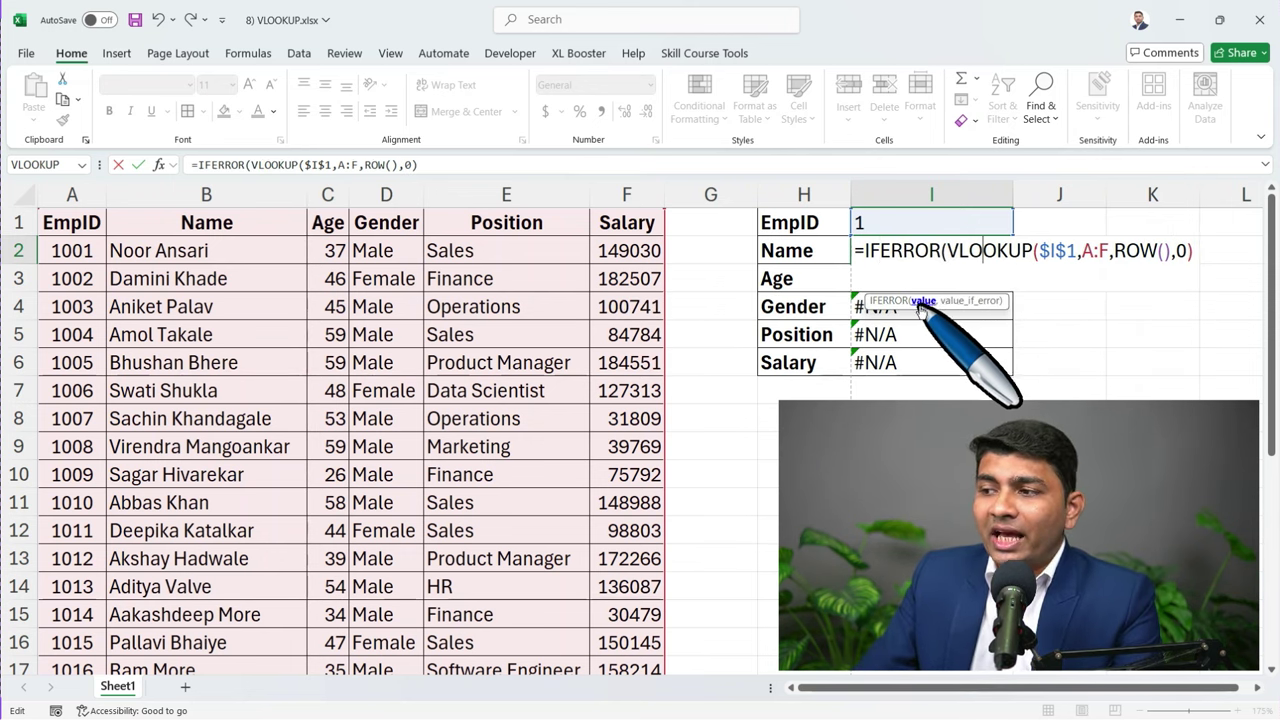
pyautogui.moveTo(945, 252); pyautogui.dragTo(1192, 251)
pyautogui.click(1194, 252)
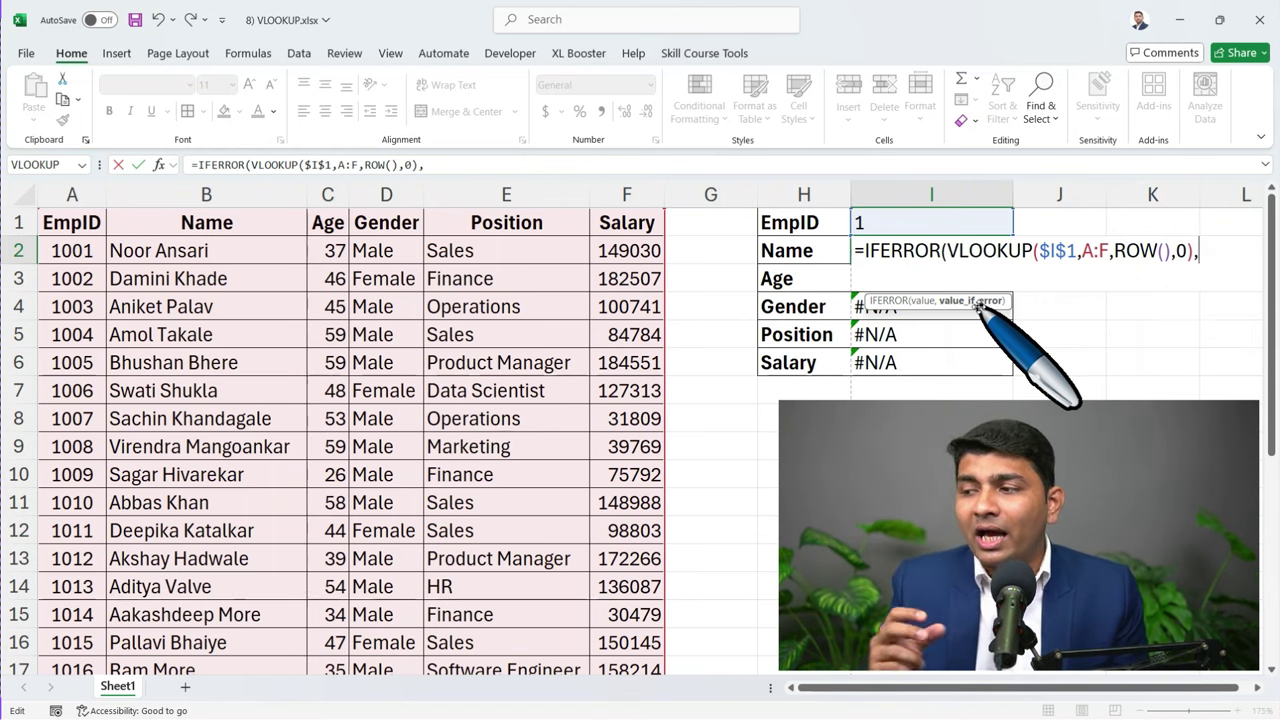
pyautogui.hscroll(2, 1210, 600)
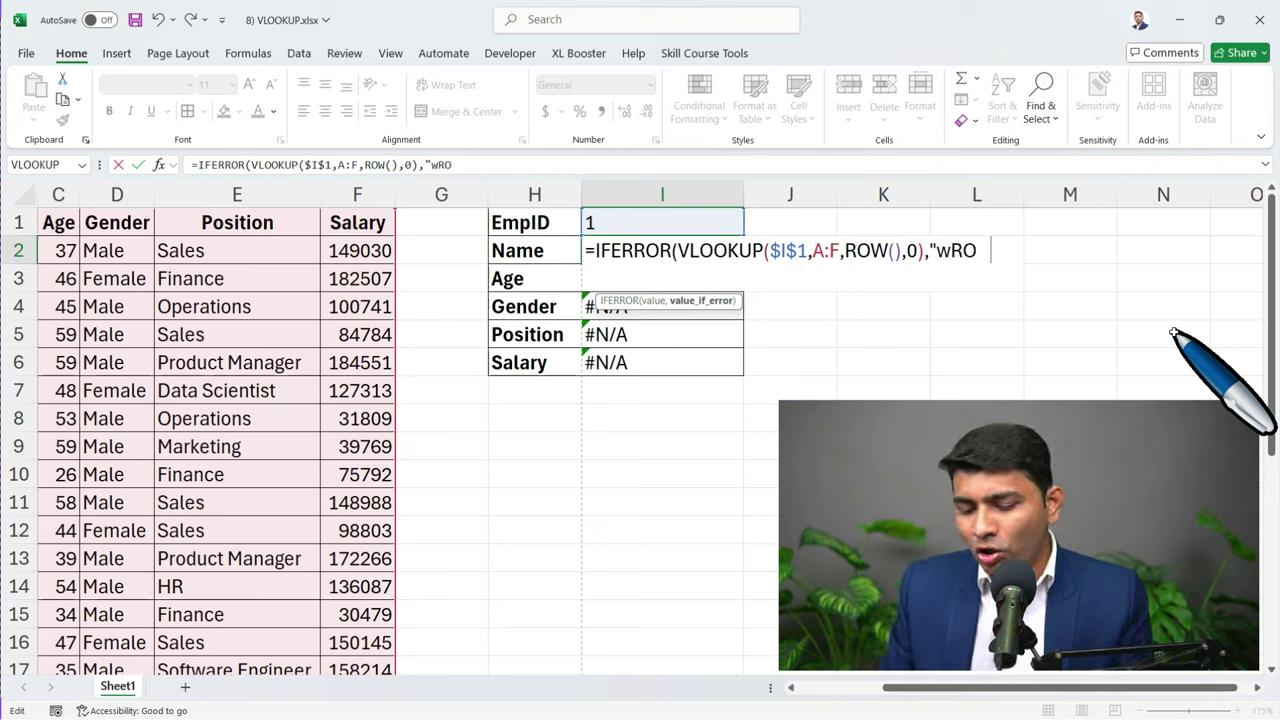
pyautogui.write('NG')
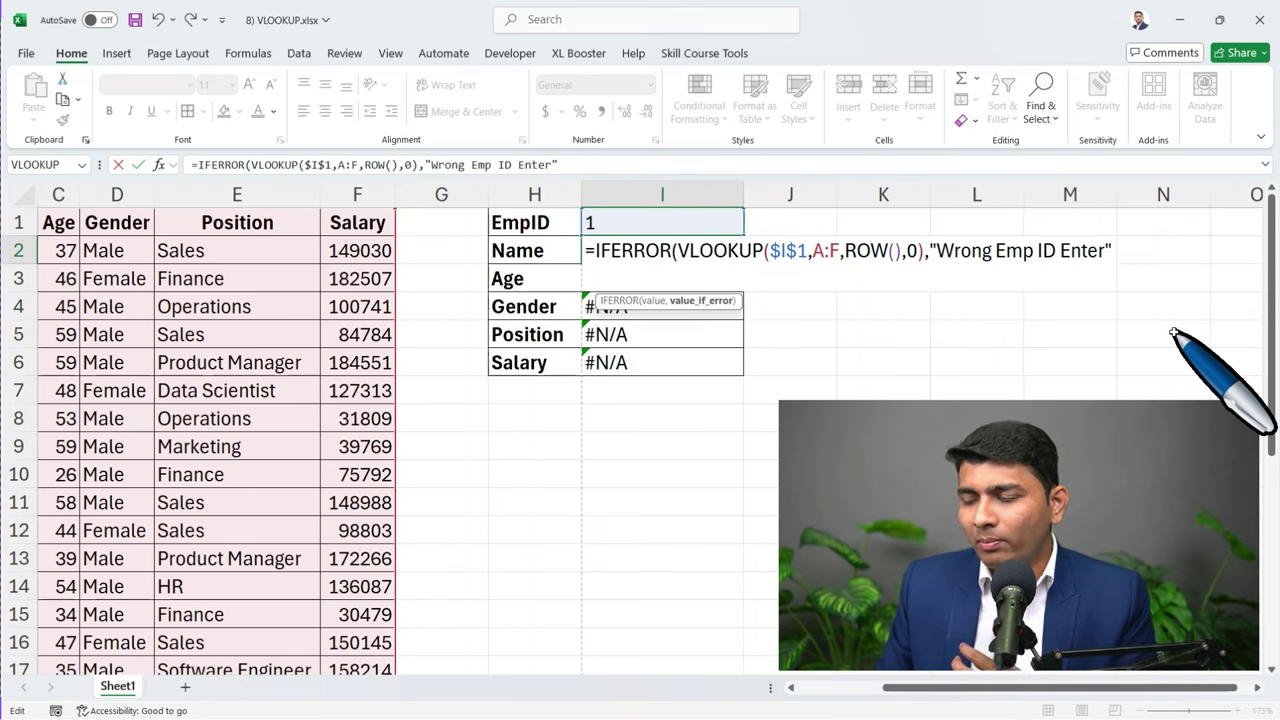
pyautogui.write(')')
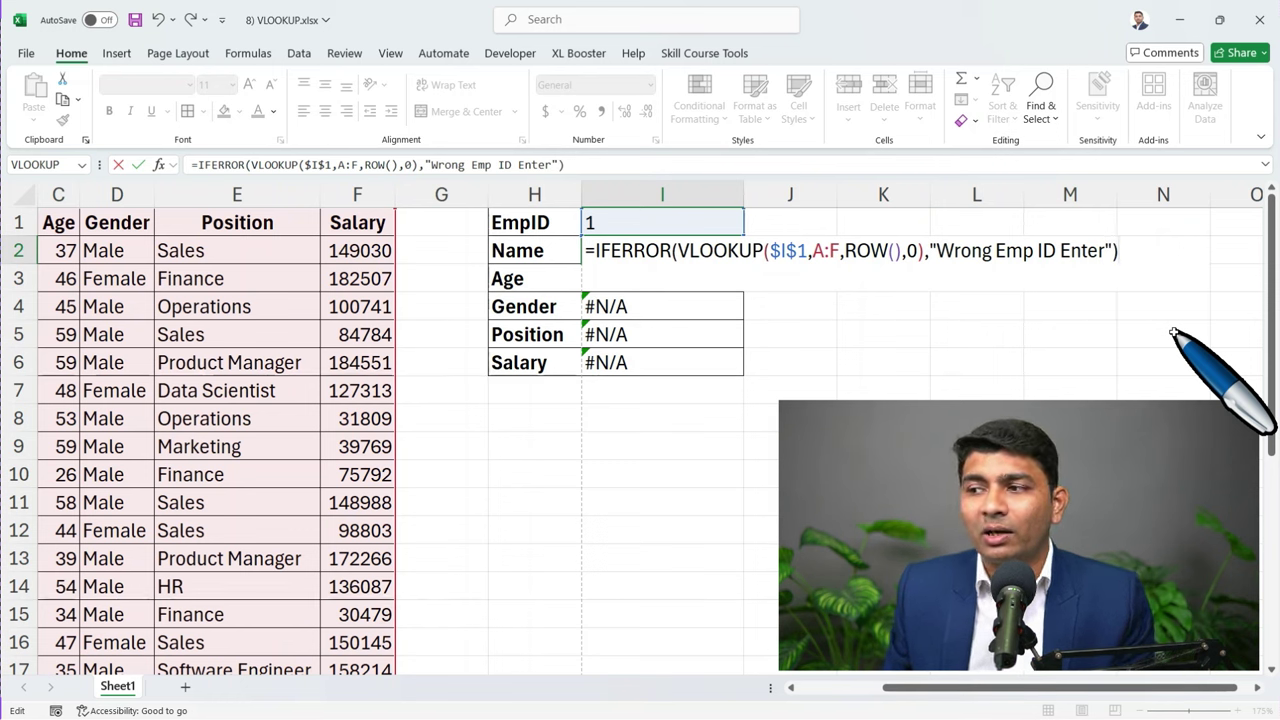
pyautogui.press('Return')
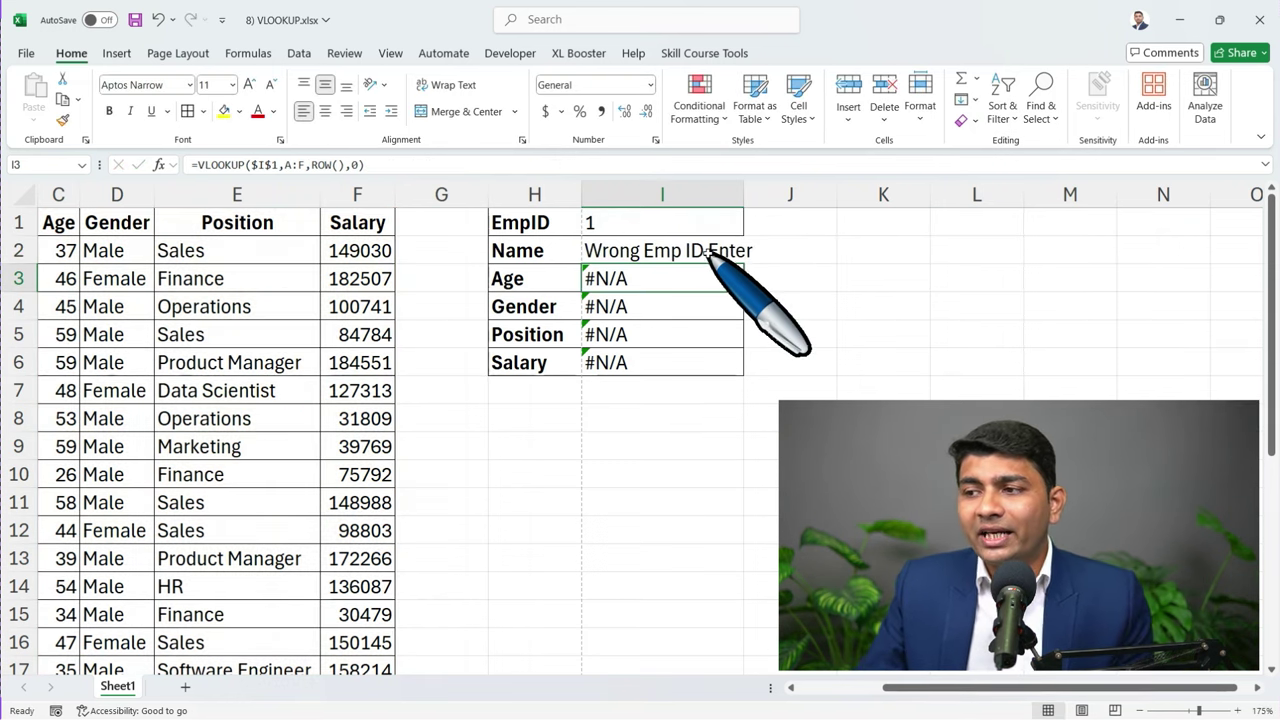
# Step: Fill I2's IFERROR formula down to I6 and widen column I to fit the error text
pyautogui.click(708, 255)
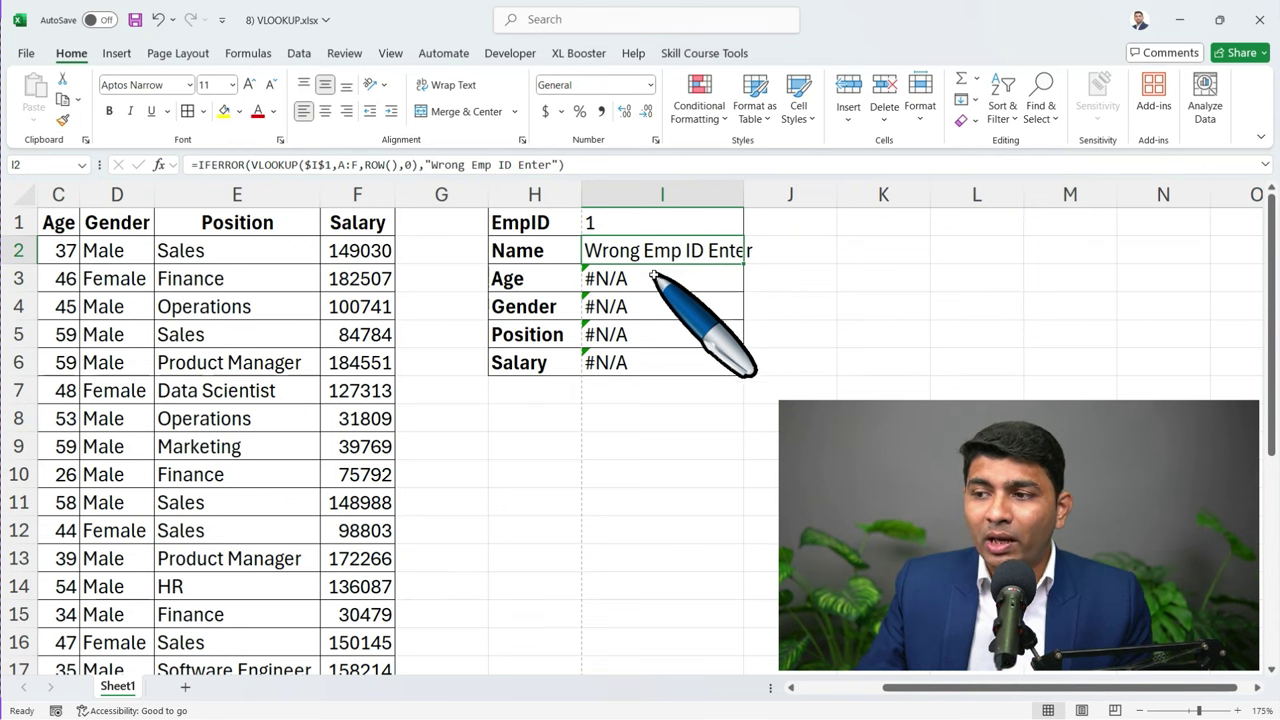
pyautogui.moveTo(664, 285); pyautogui.dragTo(652, 362)
pyautogui.click(703, 251)
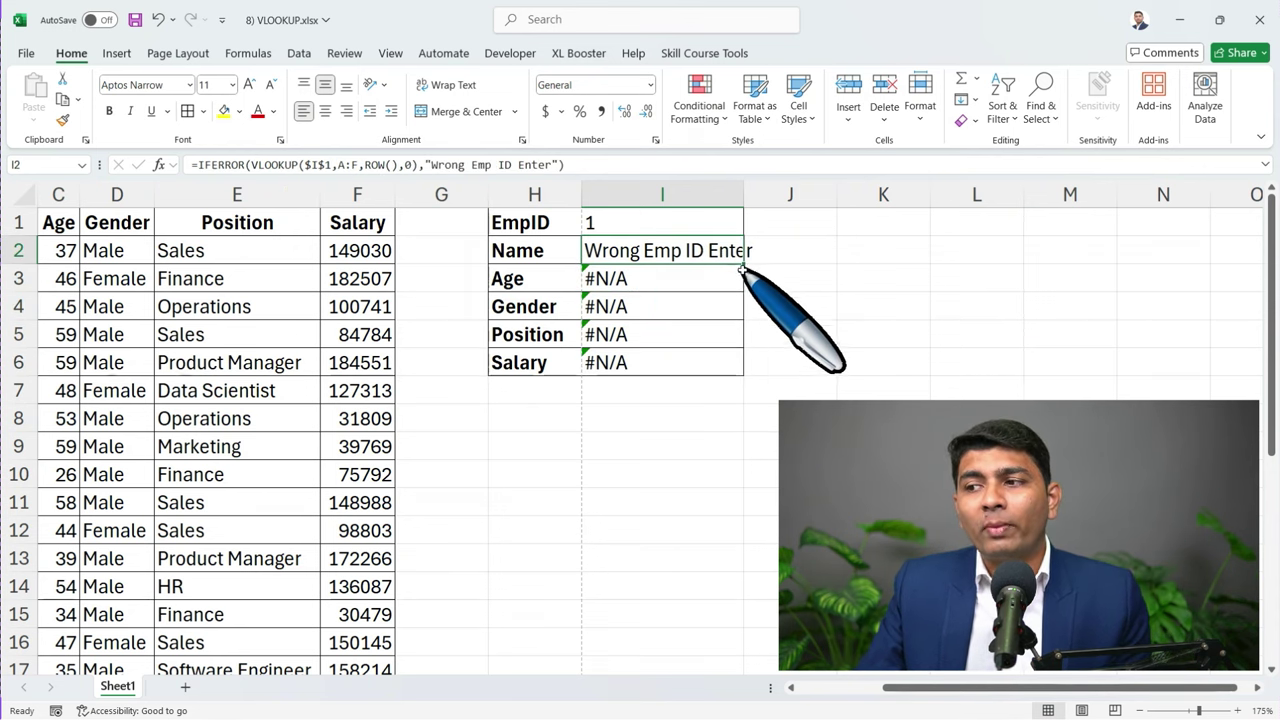
pyautogui.doubleClick(741, 264)
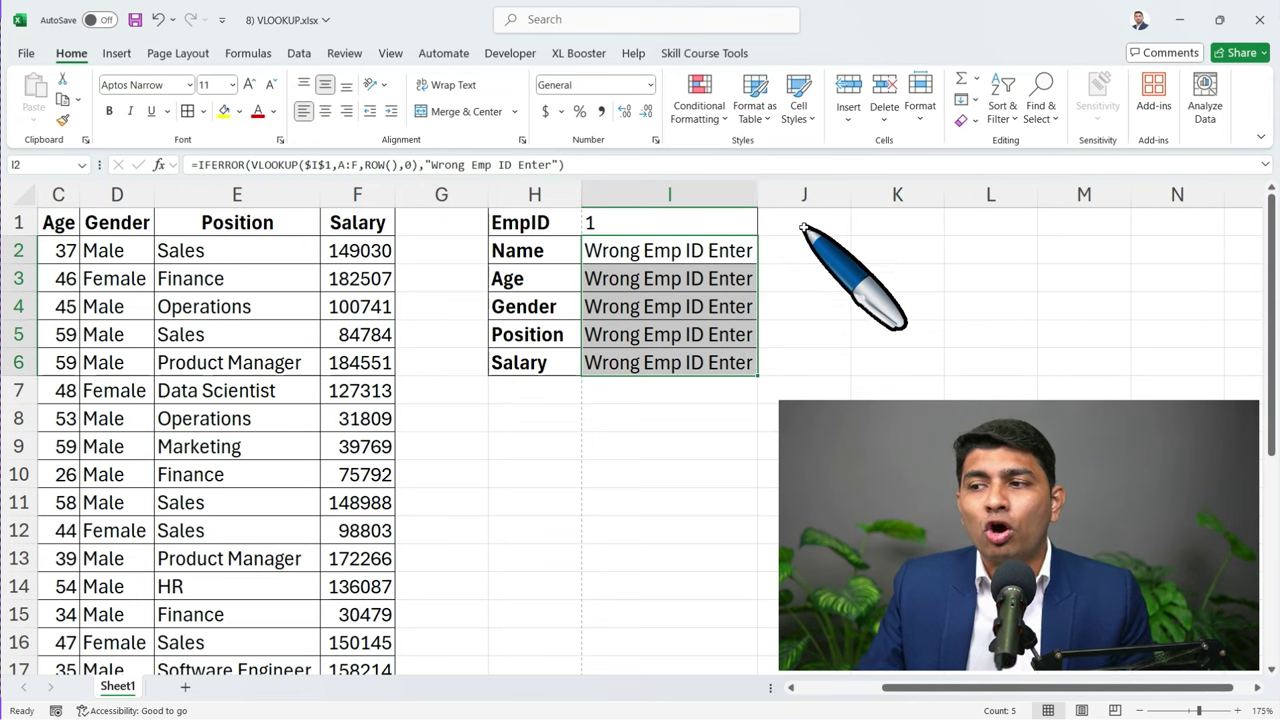
# Step: Test the lookup by entering the employee ID from A28 in I1, followed by the missing ID 1028
pyautogui.click(690, 222)
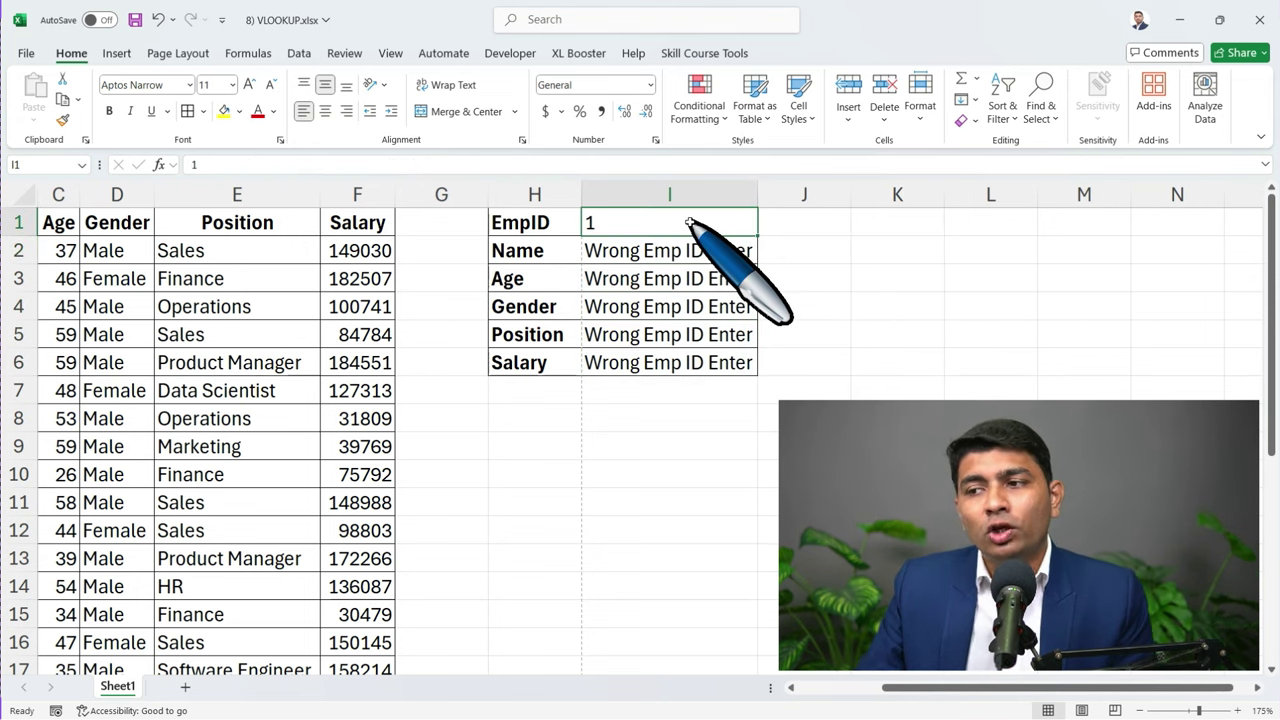
pyautogui.click(820, 687)
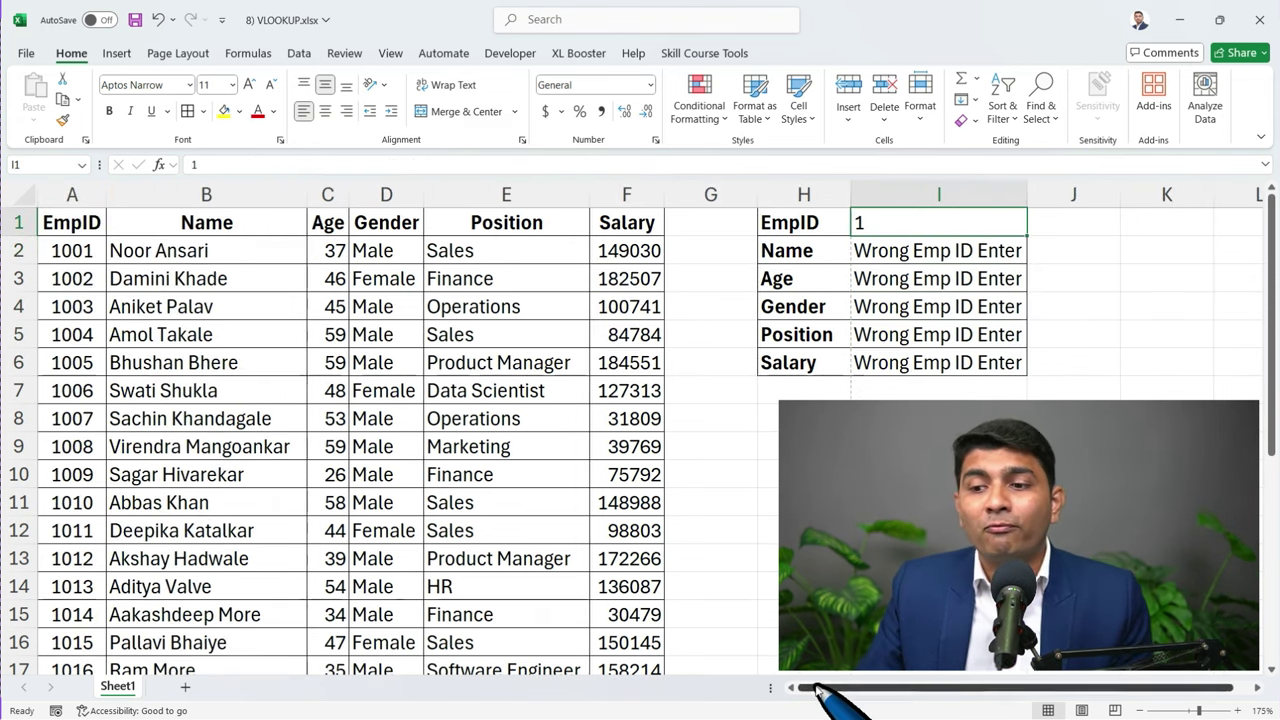
pyautogui.scroll(-4, 490, 382)
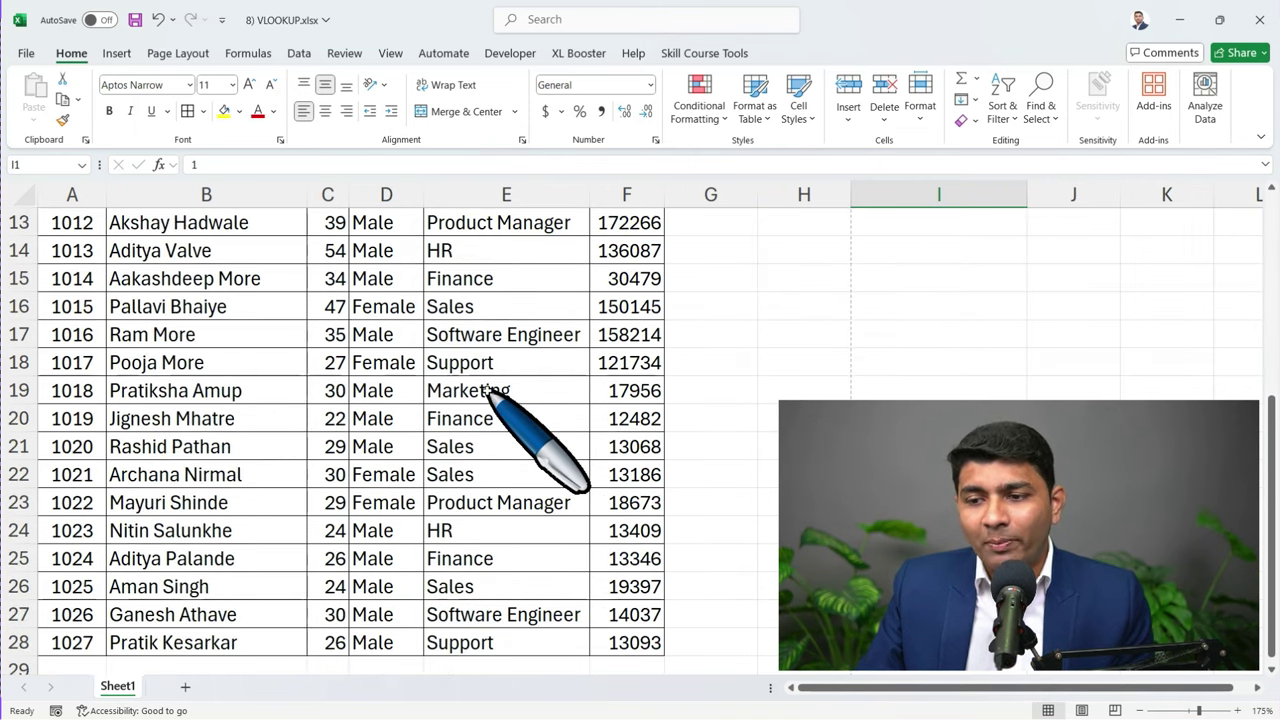
pyautogui.scroll(4, 490, 388)
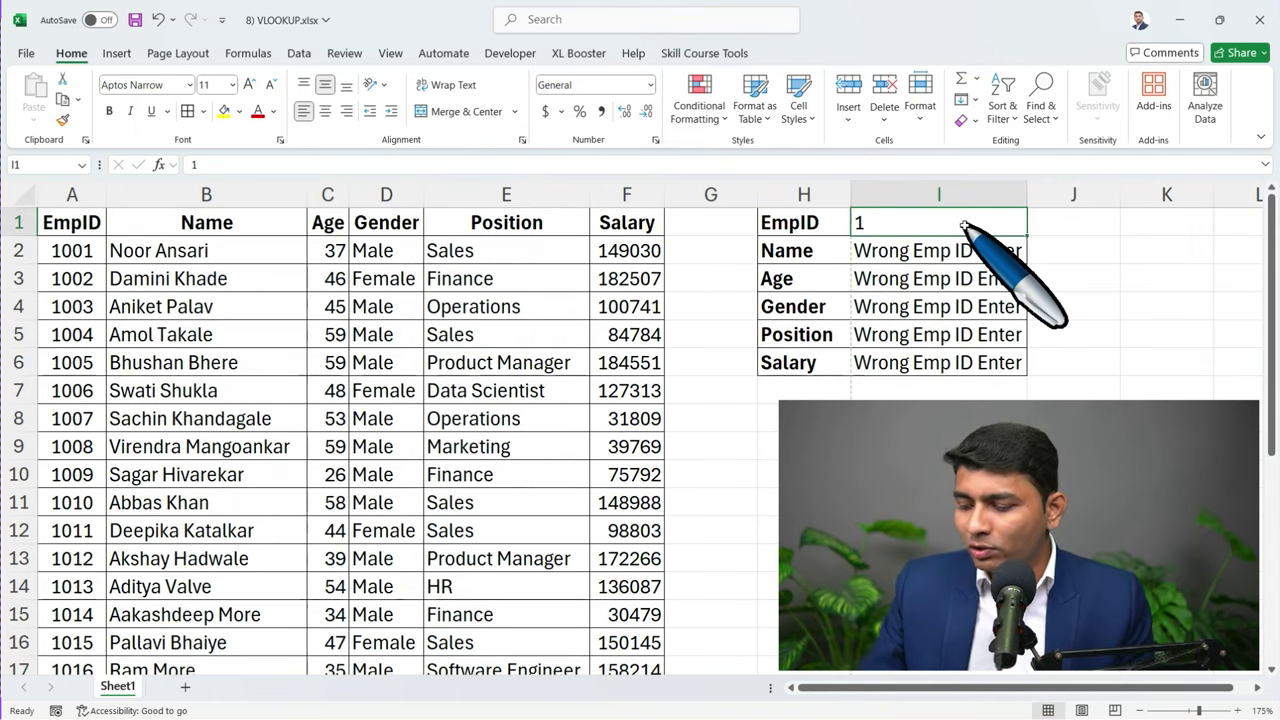
pyautogui.write('1027')
pyautogui.press('Return')
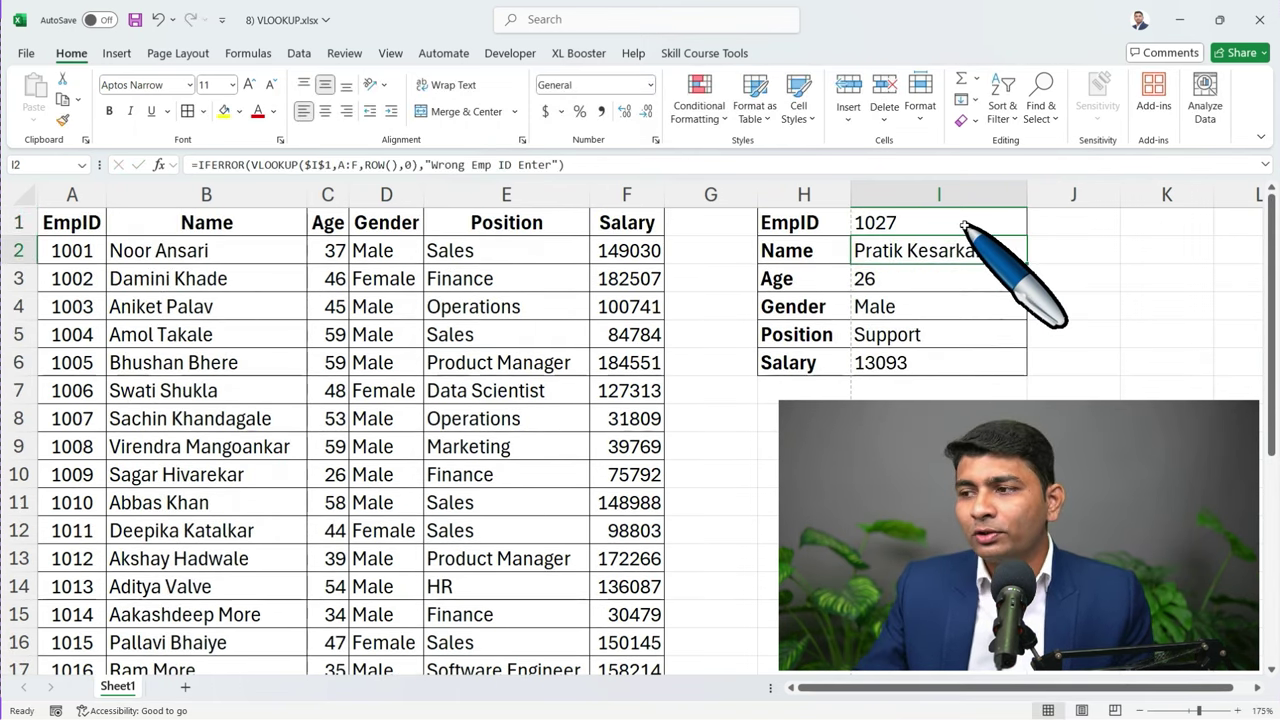
pyautogui.press('Up')
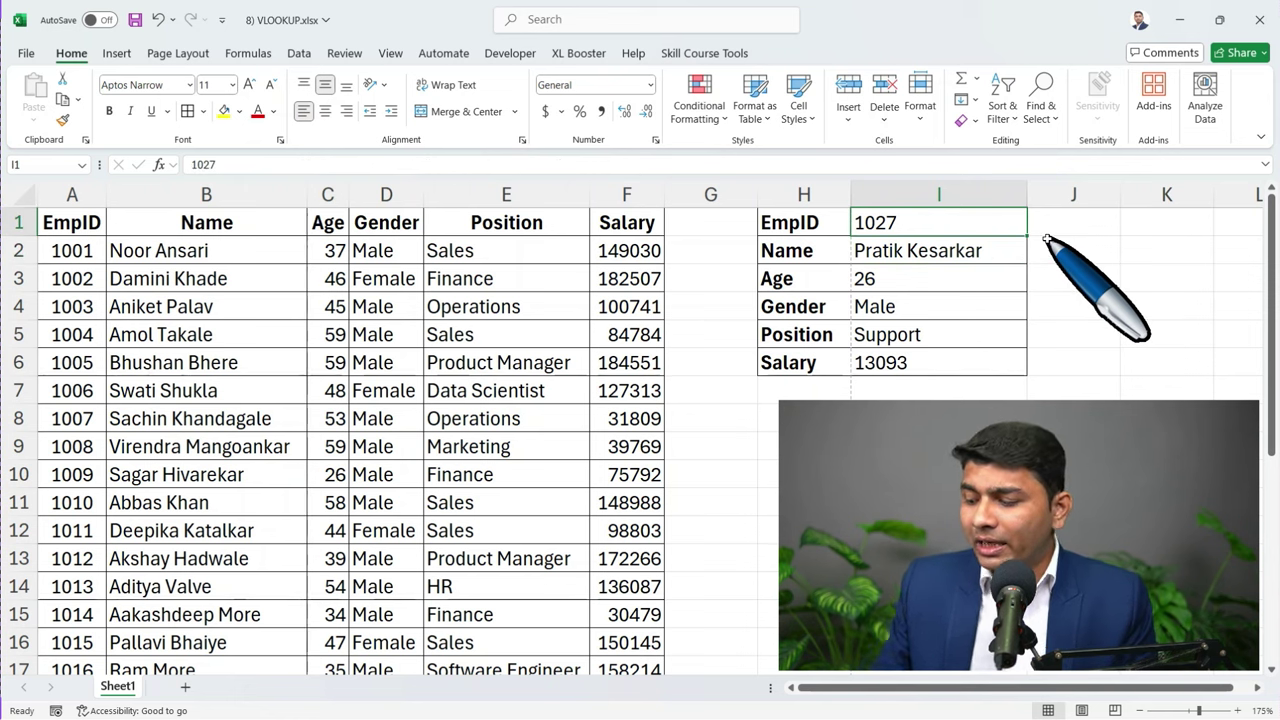
pyautogui.write('102')
pyautogui.press('Return')
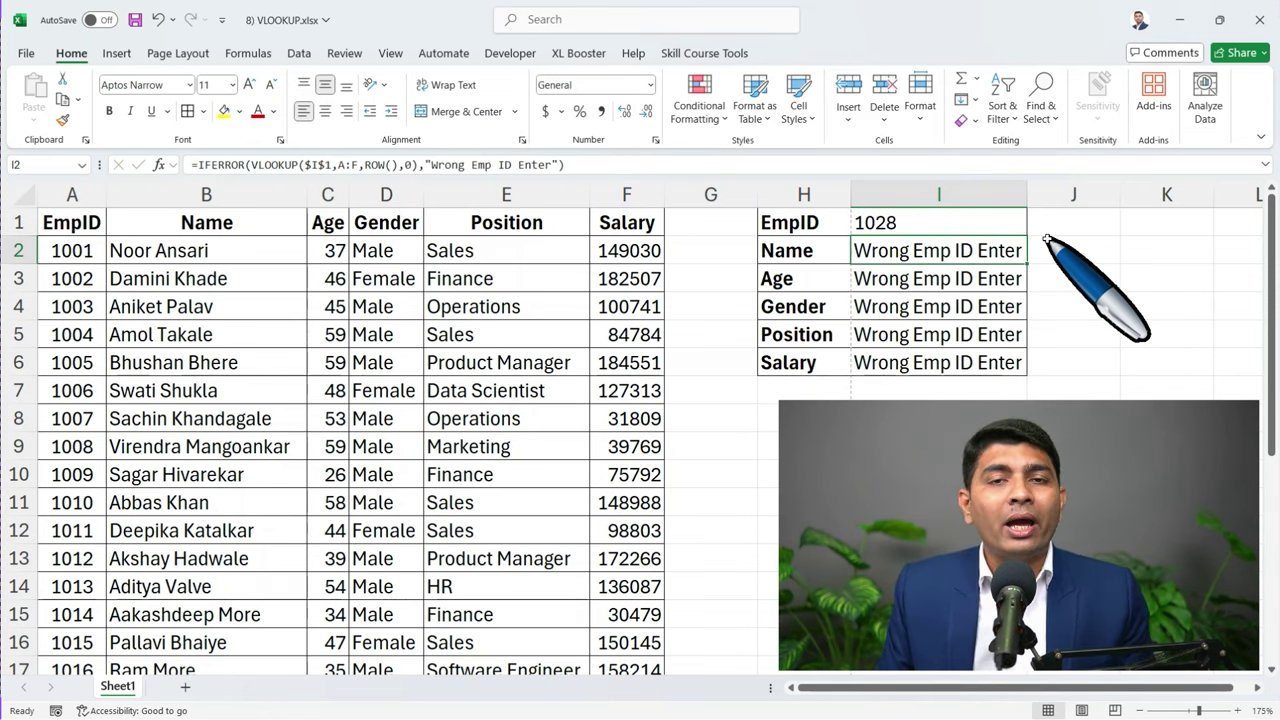
# Step: AutoFit the width of column I and make the text in I2 bold
pyautogui.hotkey('alt', 'h')
pyautogui.press('o')
pyautogui.press('i')
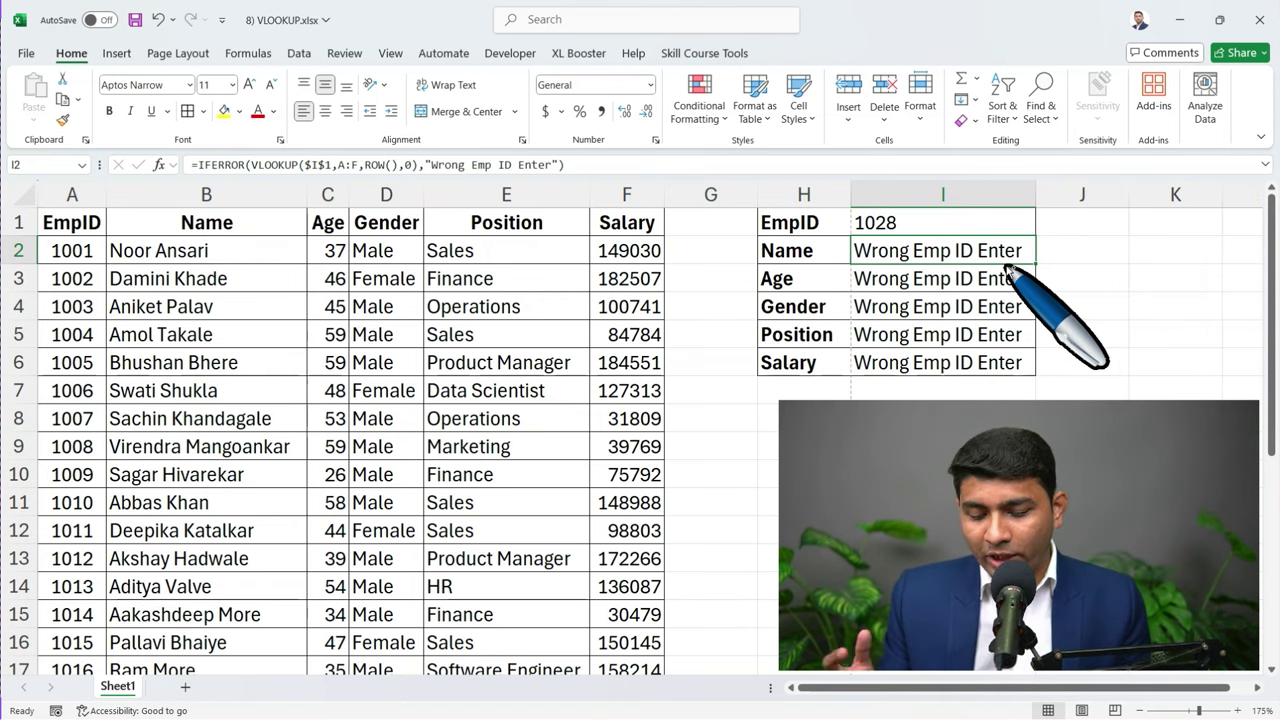
pyautogui.hotkey('ctrl', 'b')
# Step: Replace the error text in I2's IFERROR formula with "Galat Emp ID Type Ki"
pyautogui.press('F2')
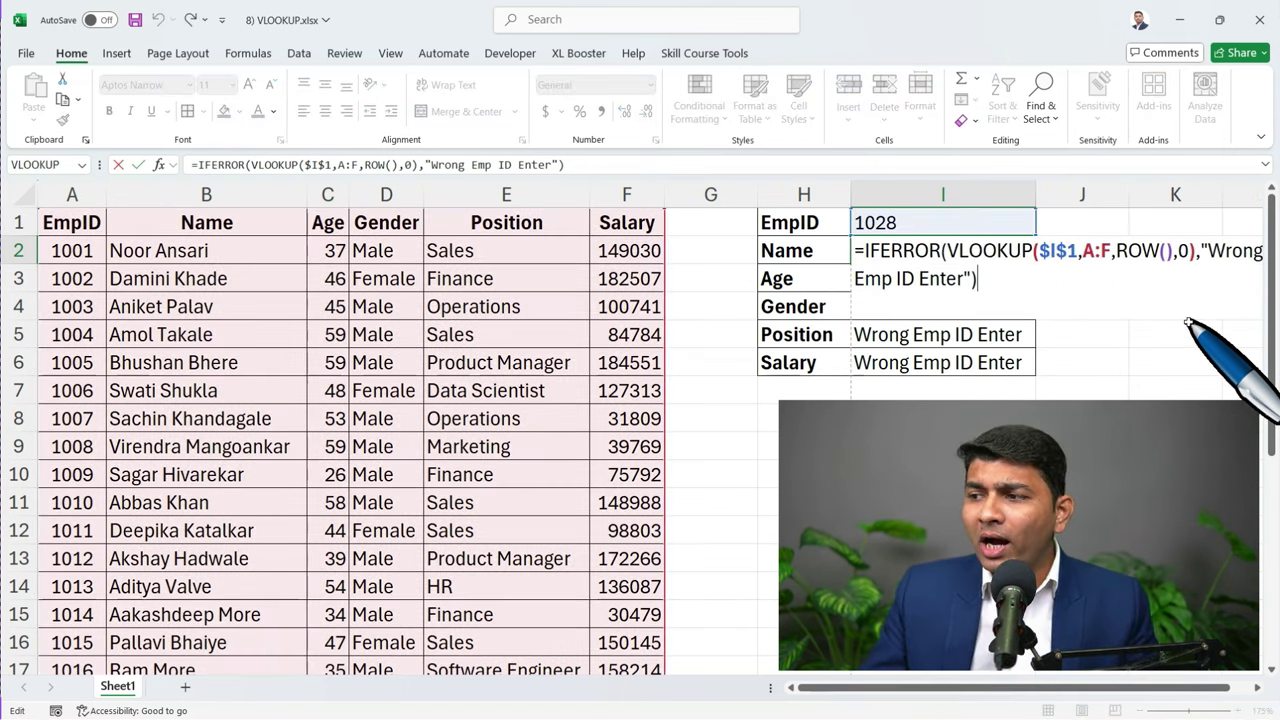
pyautogui.press('Escape')
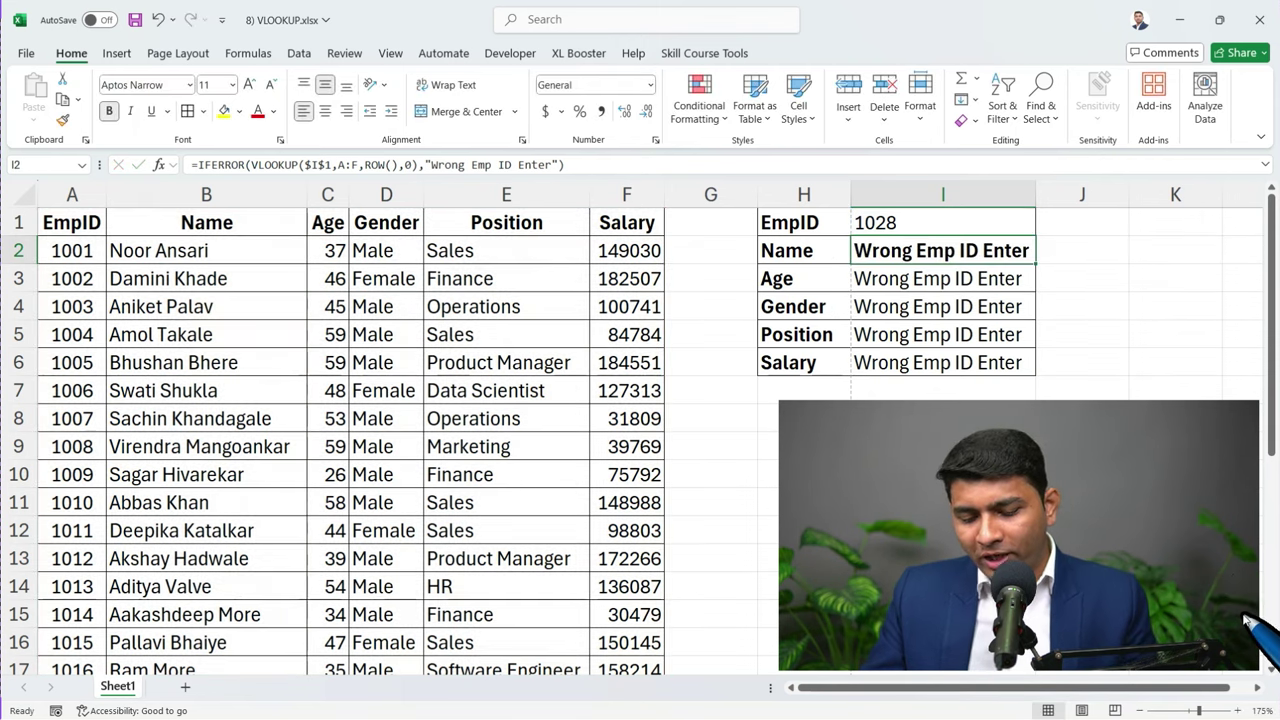
pyautogui.press('F2')
pyautogui.click(1258, 688)
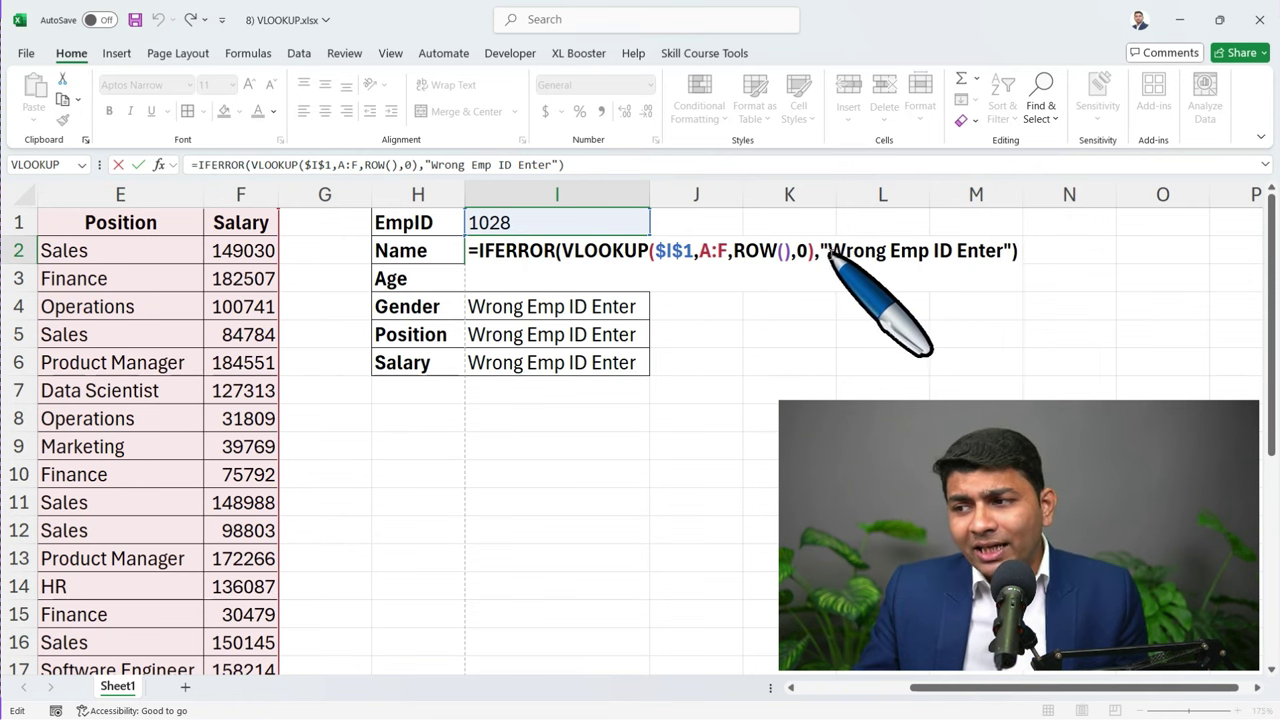
pyautogui.moveTo(832, 252); pyautogui.dragTo(1003, 257)
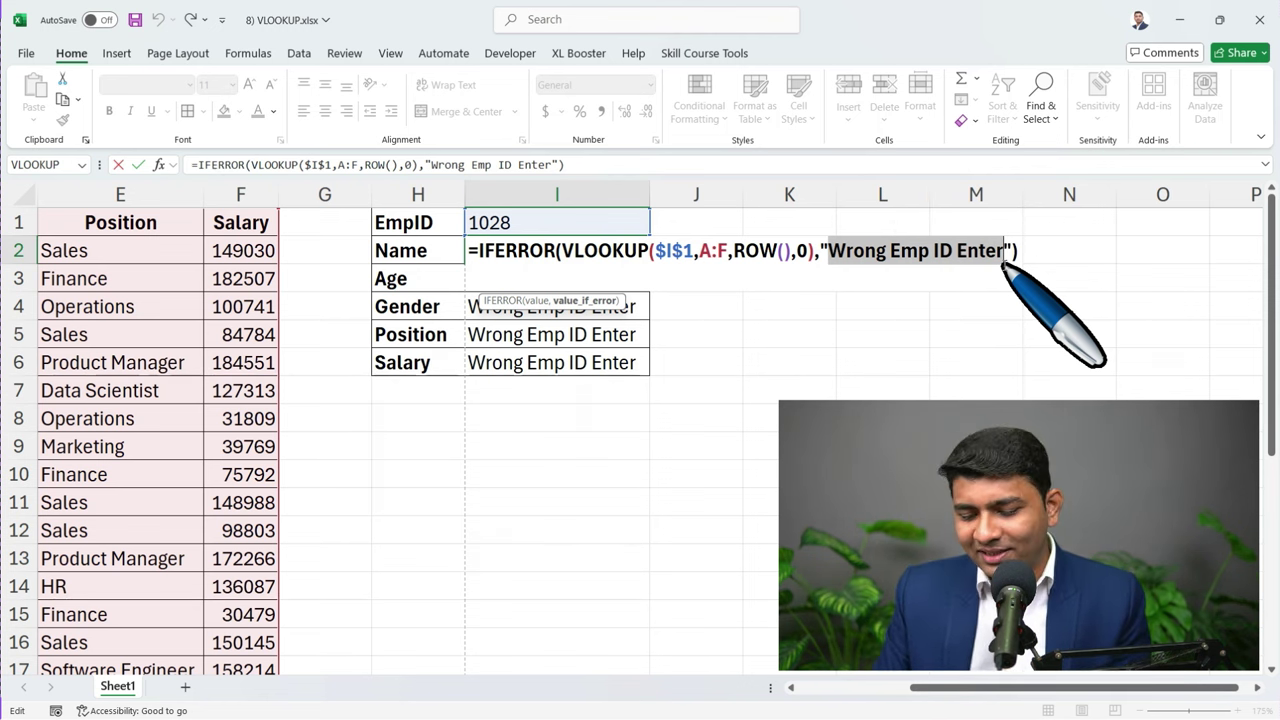
pyautogui.write('Galat ')
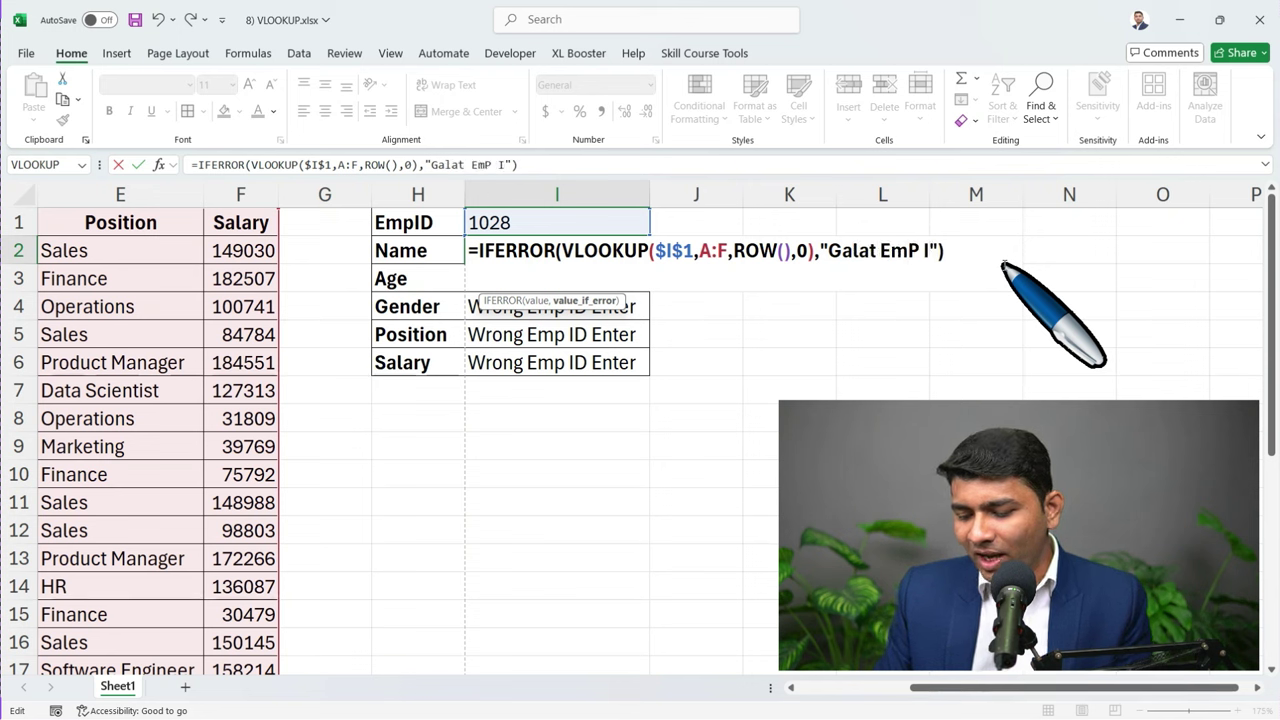
pyautogui.write('EmP ID Type Ki')
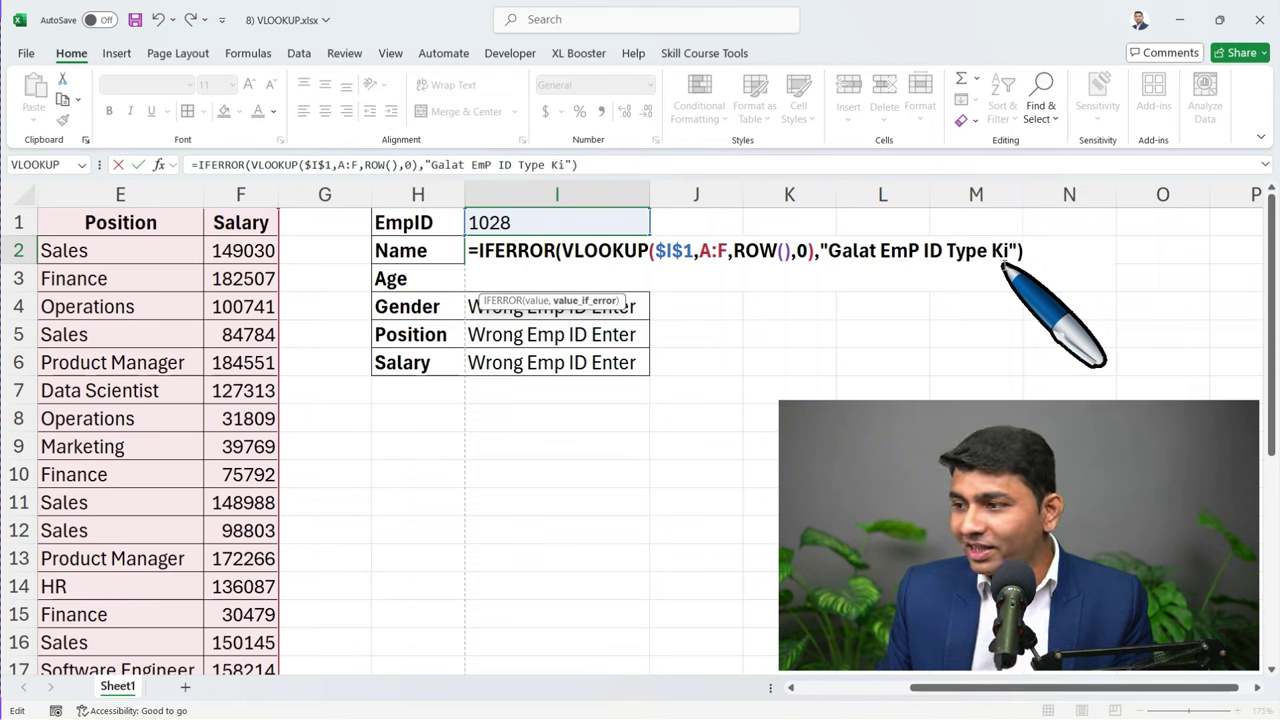
pyautogui.press('BackSpace')
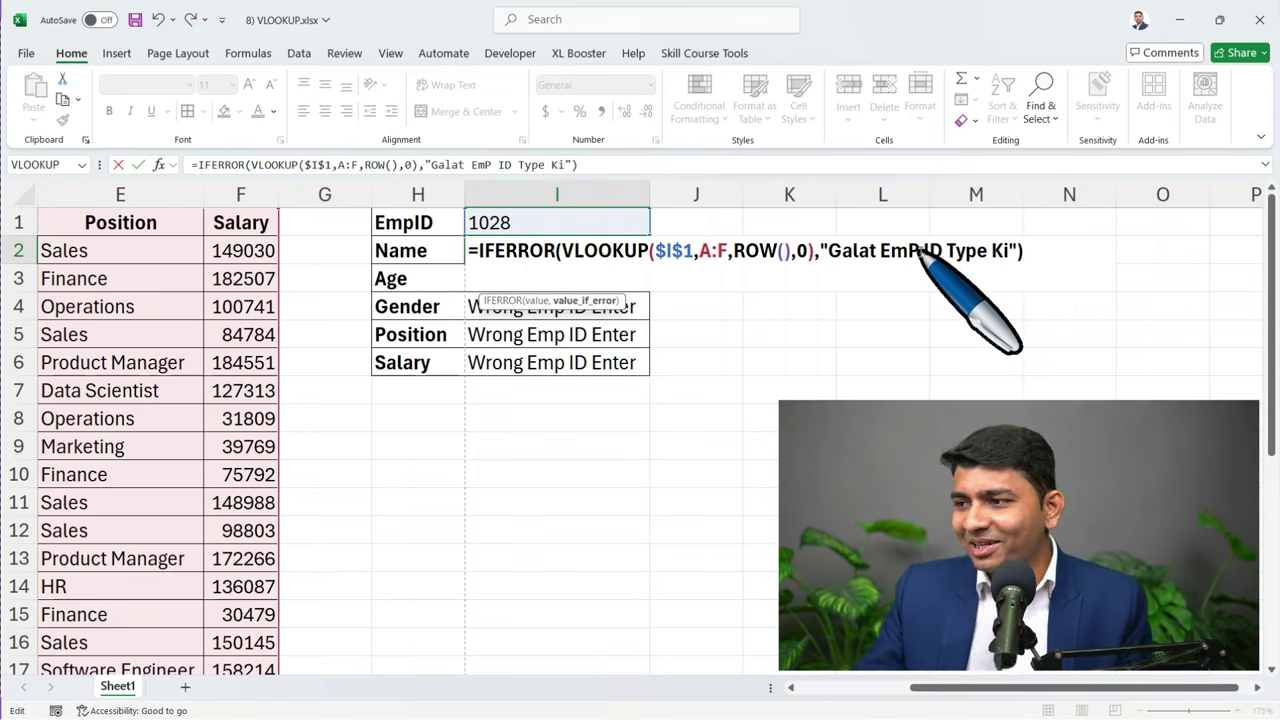
pyautogui.press('BackSpace')
pyautogui.write('p ID Type Ki')
pyautogui.press('Return')
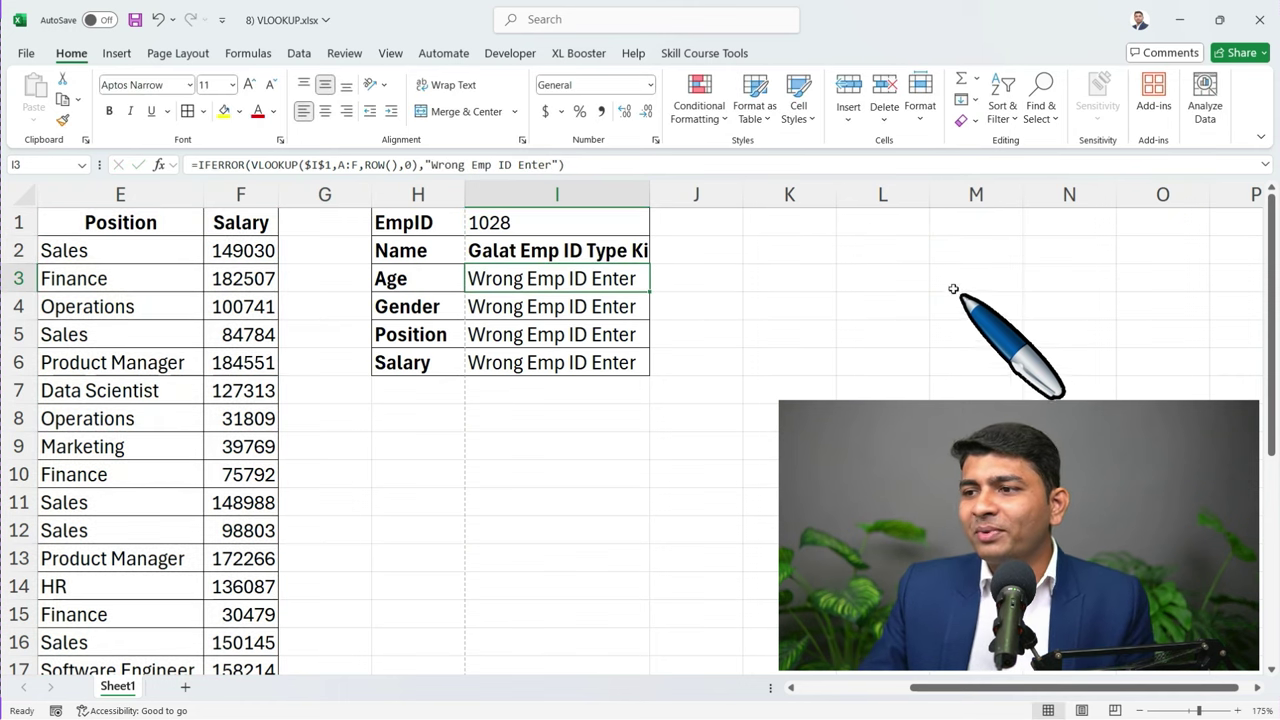
# Step: AutoFit column I and fill I2's formula with the "Galat Emp ID Type Ki" error text down to I6
pyautogui.click(634, 251)
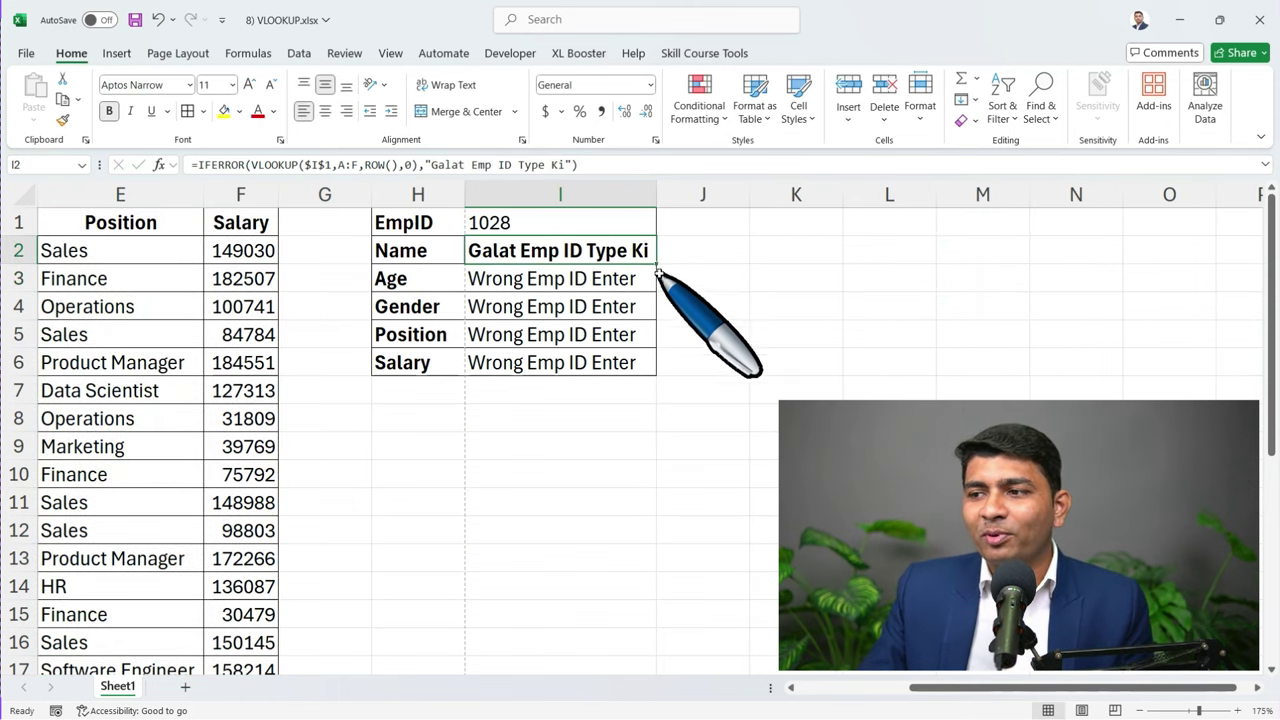
pyautogui.doubleClick(657, 266)
# Step: Replace the error text in I2's IFERROR formula with "Ye Aadmi Hamara Nahi Hai...."
pyautogui.doubleClick(646, 258)
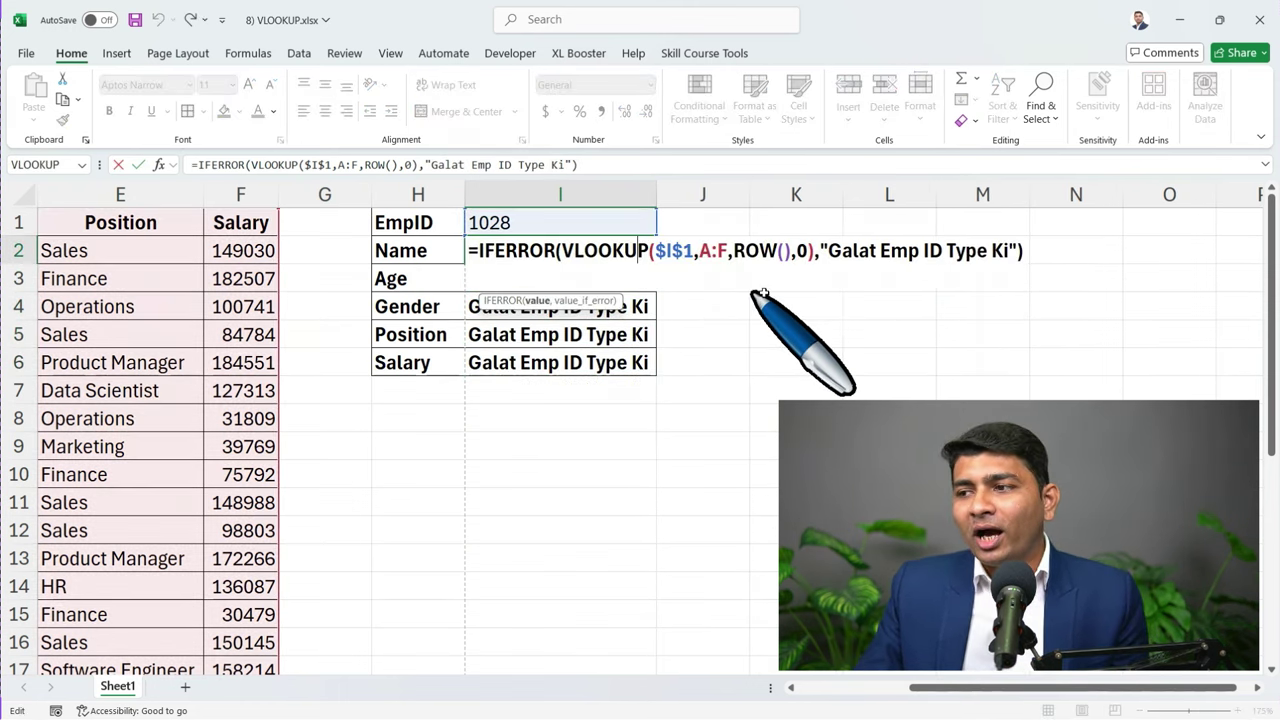
pyautogui.moveTo(827, 251); pyautogui.dragTo(1010, 256)
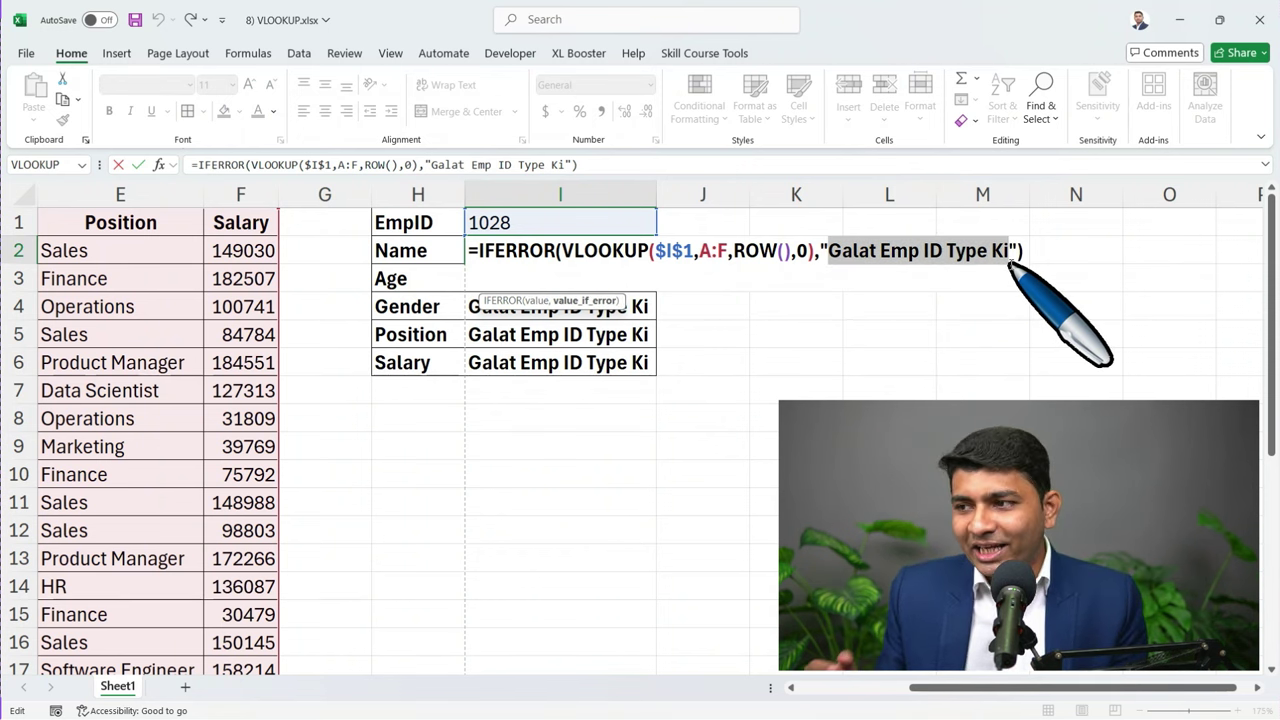
pyautogui.write('Ye Em')
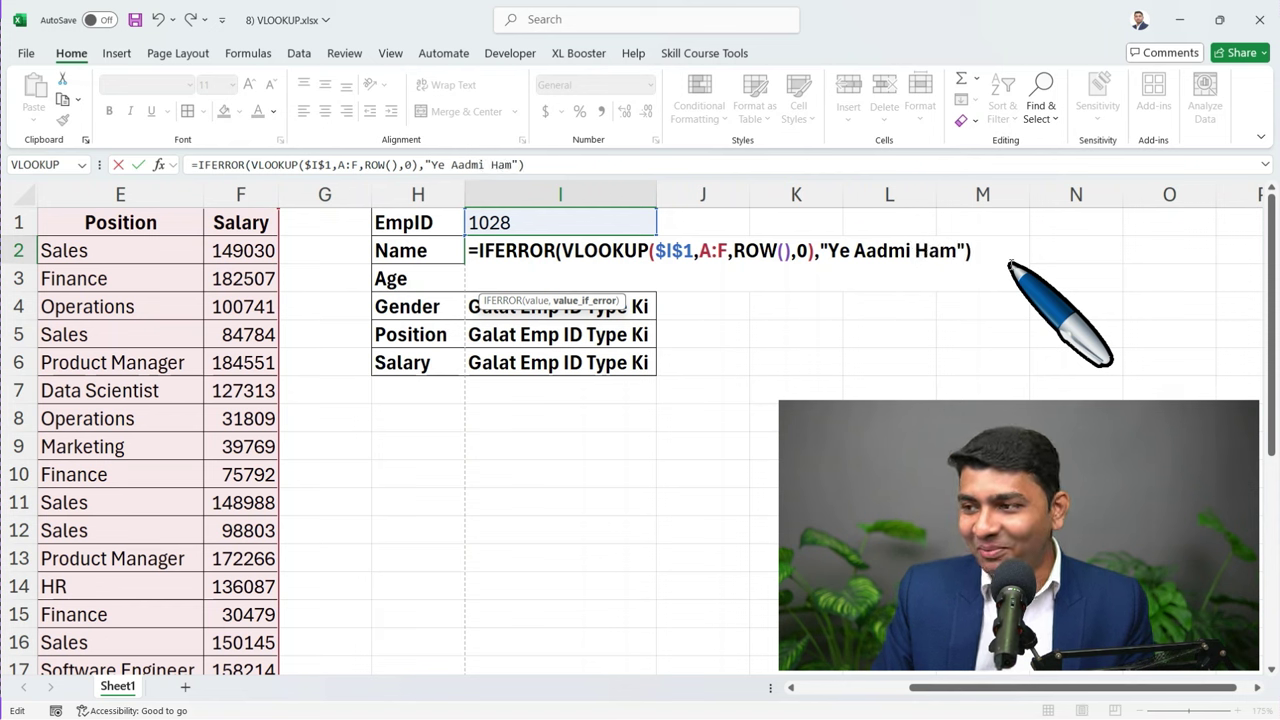
pyautogui.write('ra nah')
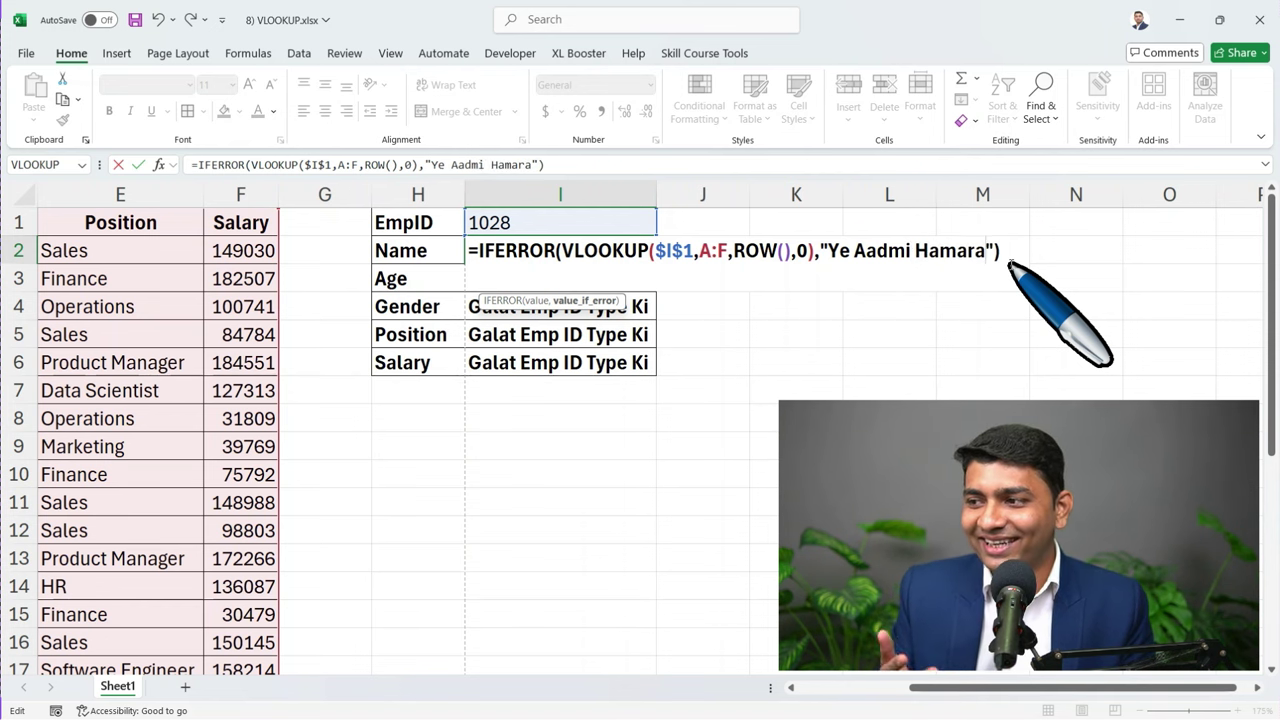
pyautogui.write('i Hai.')
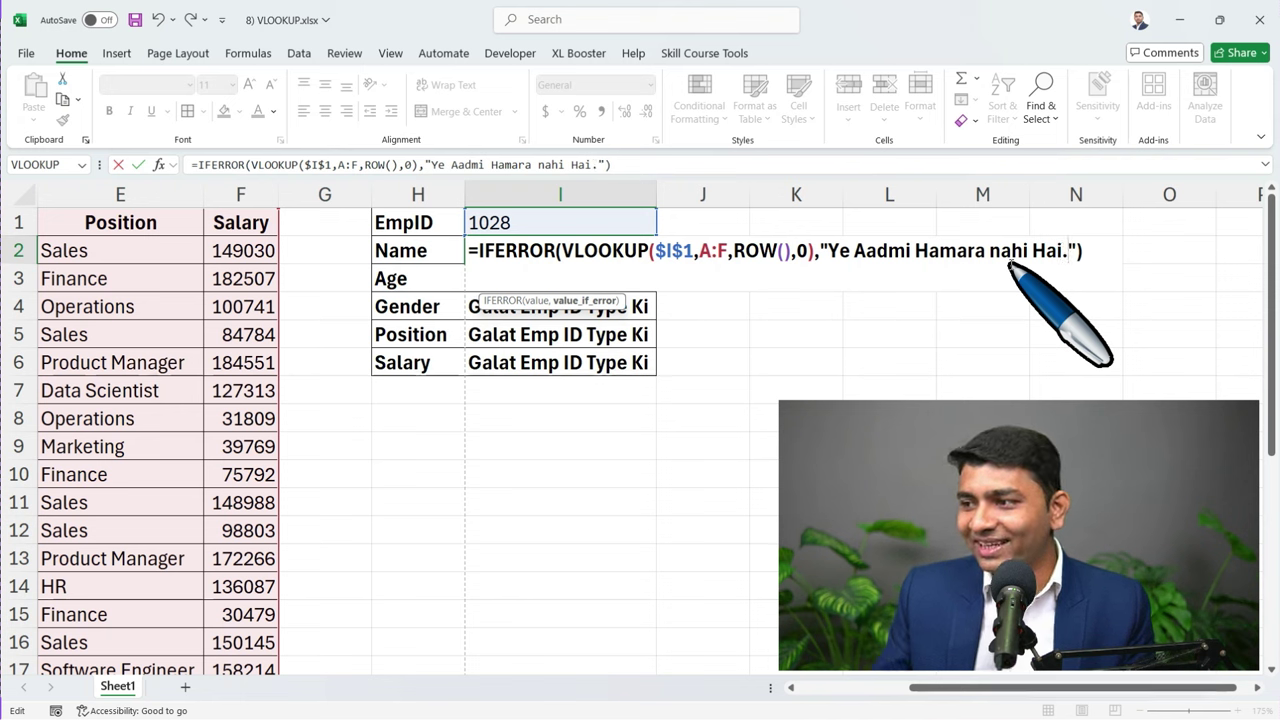
pyautogui.click(992, 252)
pyautogui.press('Delete')
pyautogui.write('N')
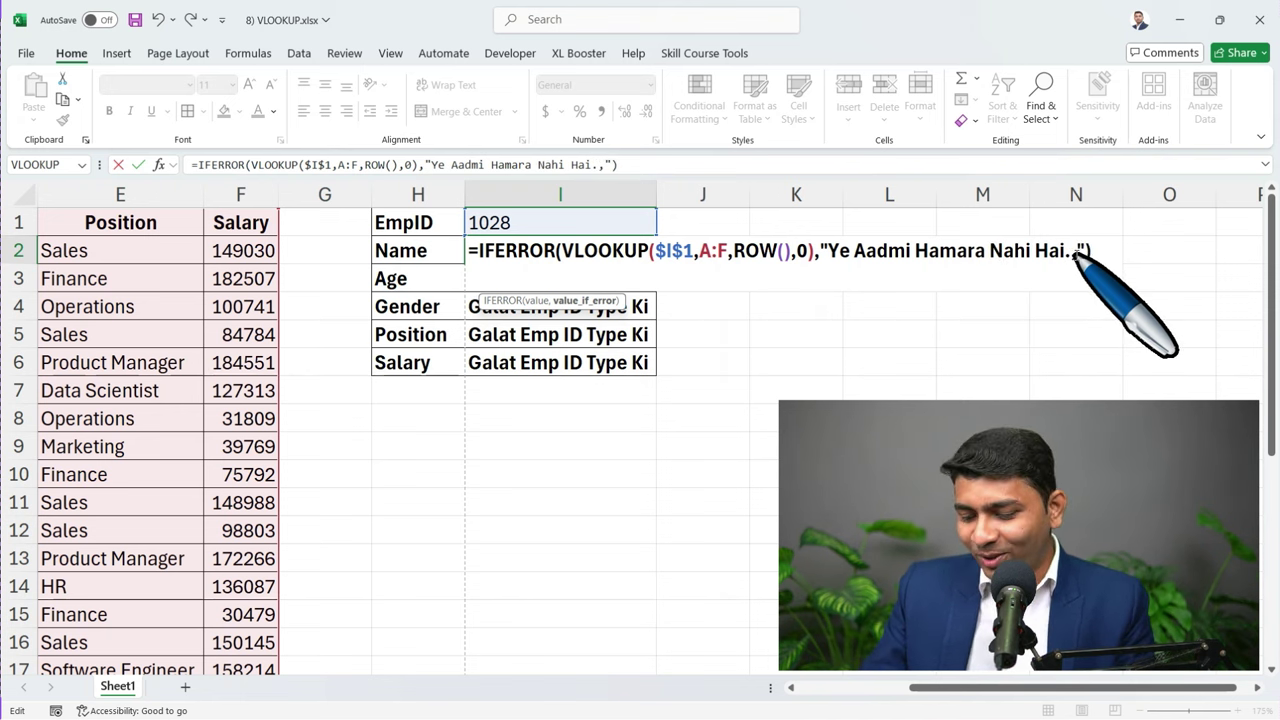
pyautogui.press('Return')
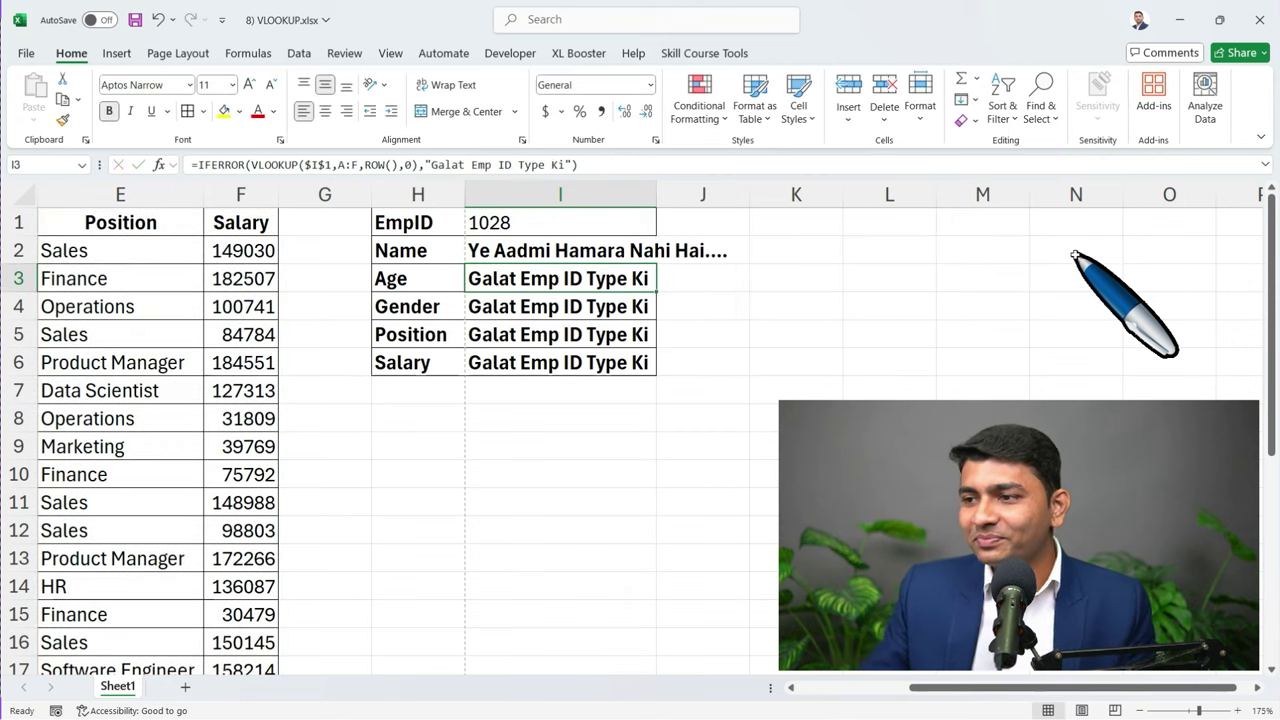
# Step: AutoFit the width of column I and fill I2's updated IFERROR formula down to I6
pyautogui.doubleClick(656, 194)
pyautogui.click(700, 250)
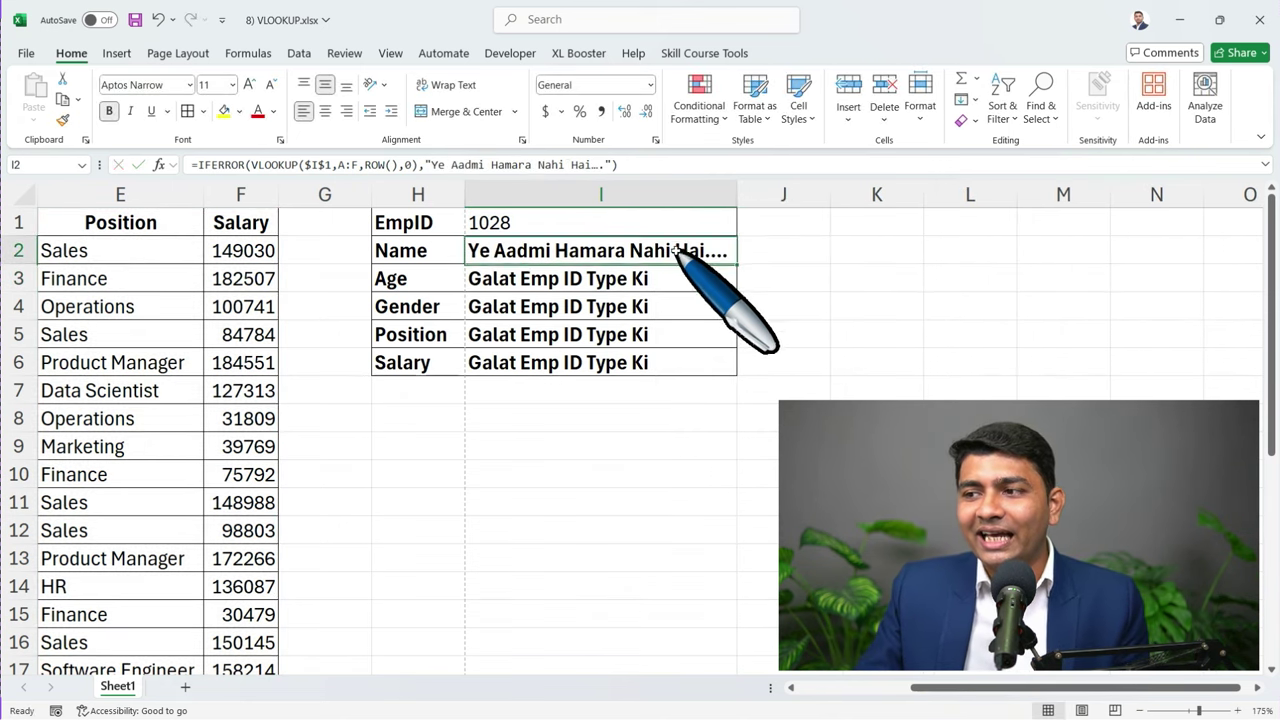
pyautogui.doubleClick(737, 264)
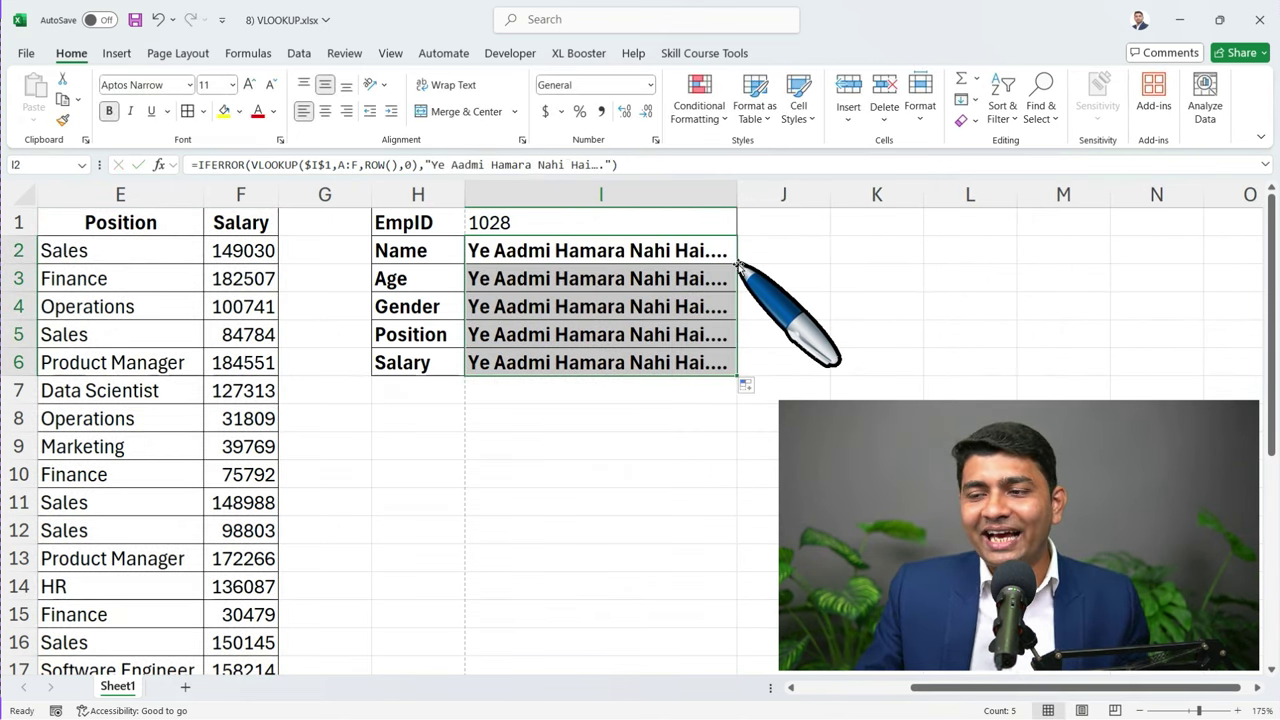
# Step: Open the IFERROR formula in I2 for editing
pyautogui.doubleClick(686, 251)
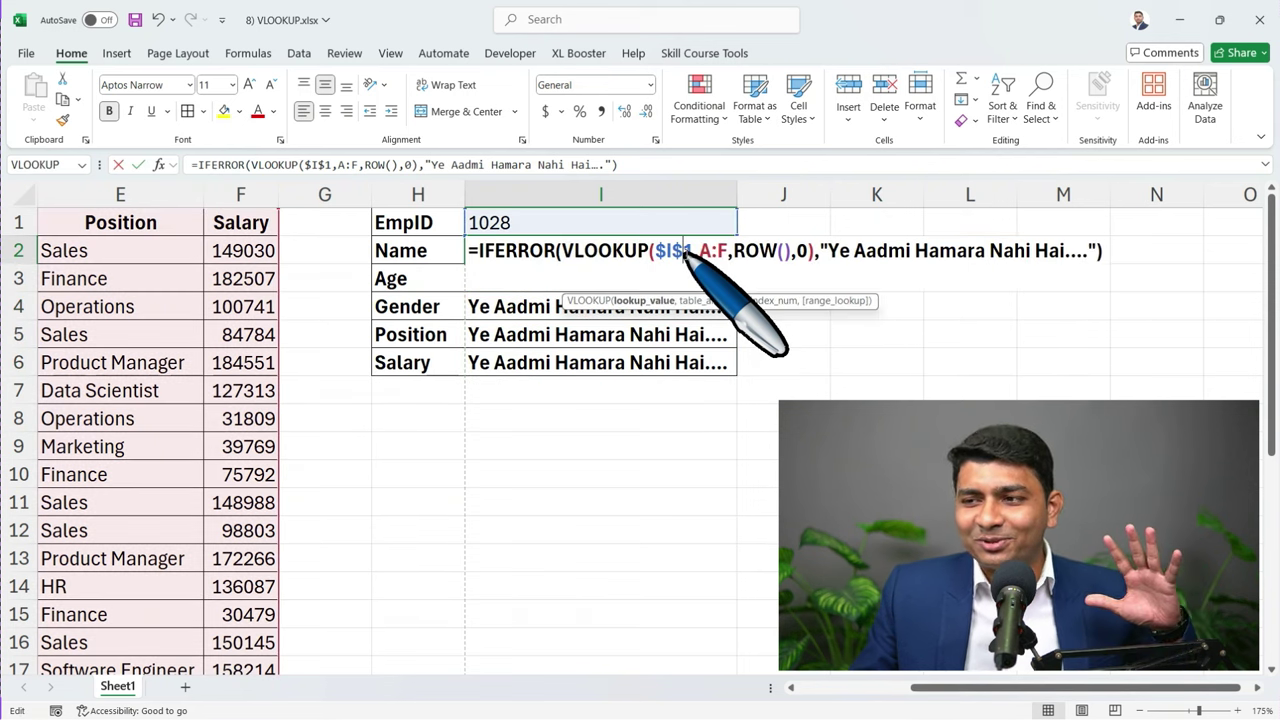